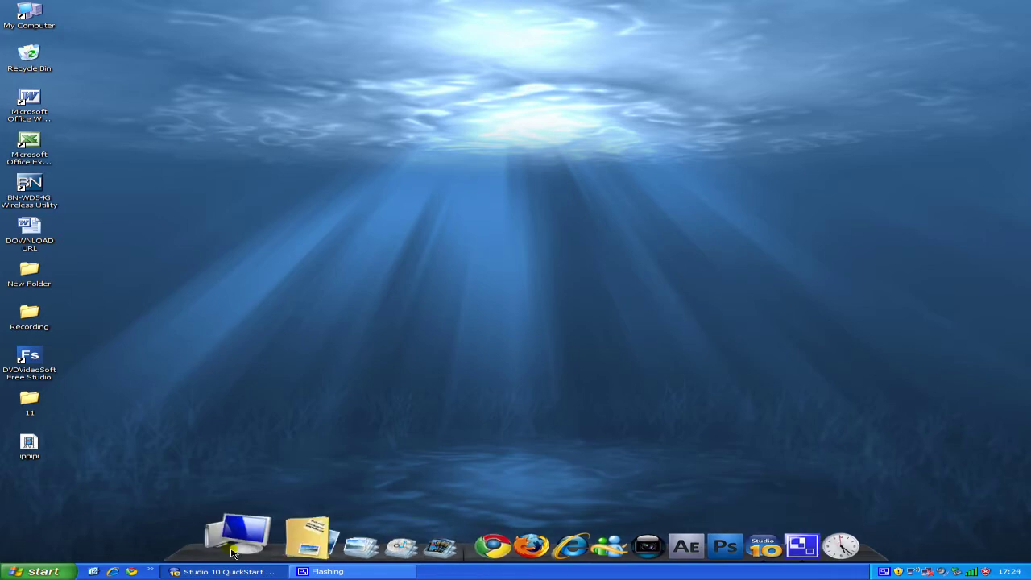
# Restore the Studio 10 capture window and collapse its Video input adjustment panel
pyautogui.click(205, 573)
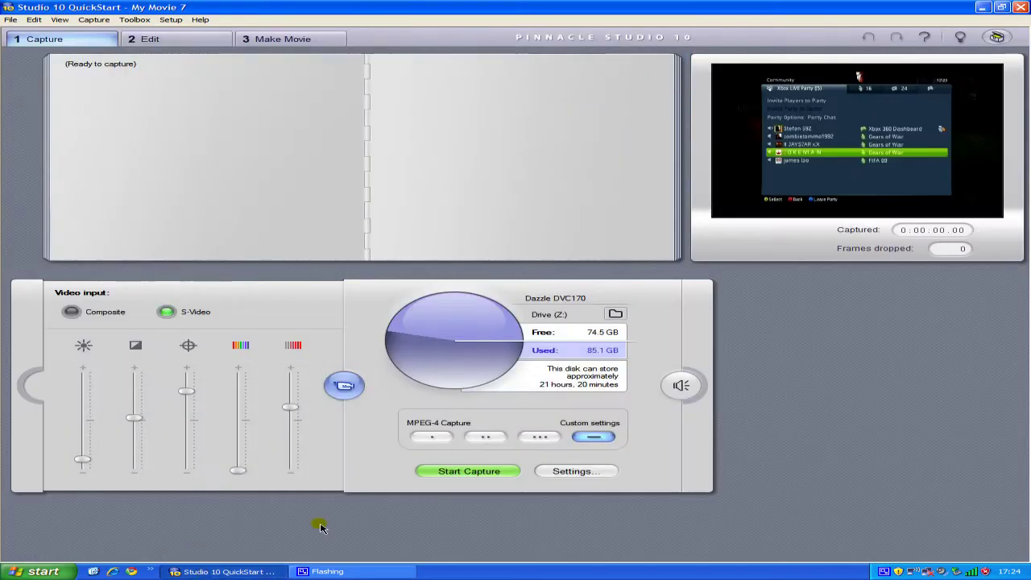
pyautogui.click(341, 393)
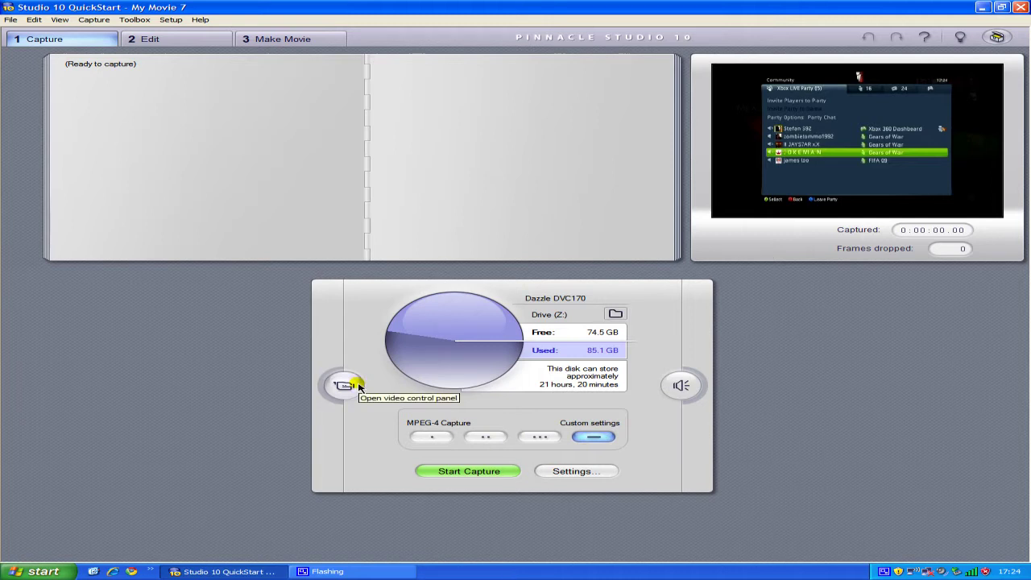
# Set the capture format to MPEG-4 Custom at 8000 kbits/sec with 48 kHz audio
pyautogui.click(580, 476)
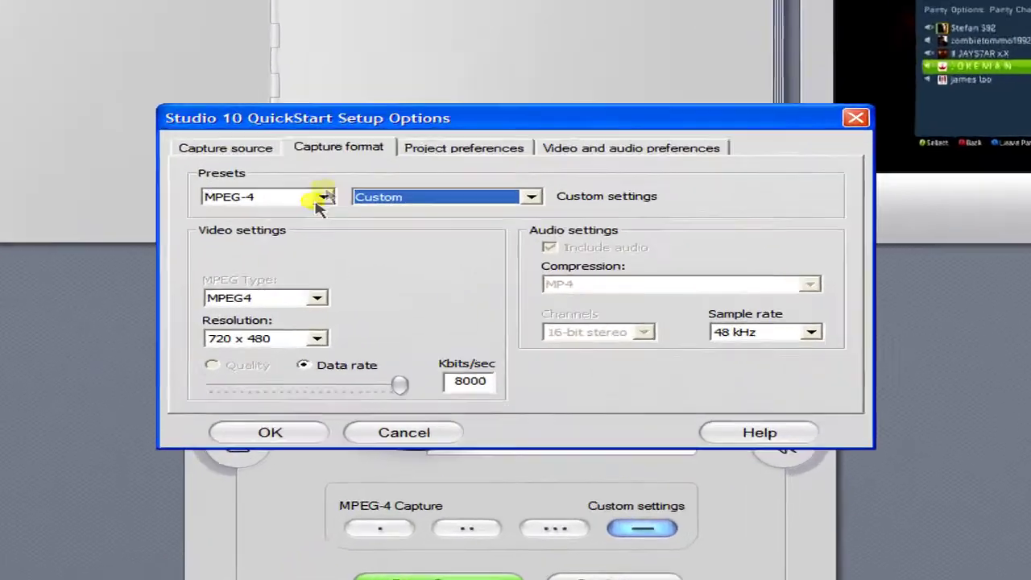
pyautogui.click(397, 232)
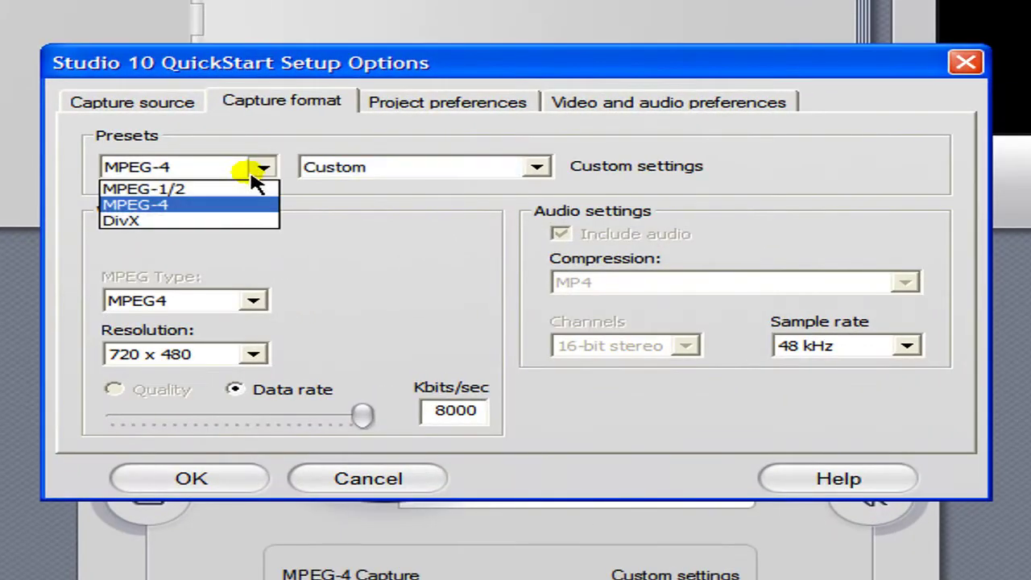
pyautogui.click(174, 206)
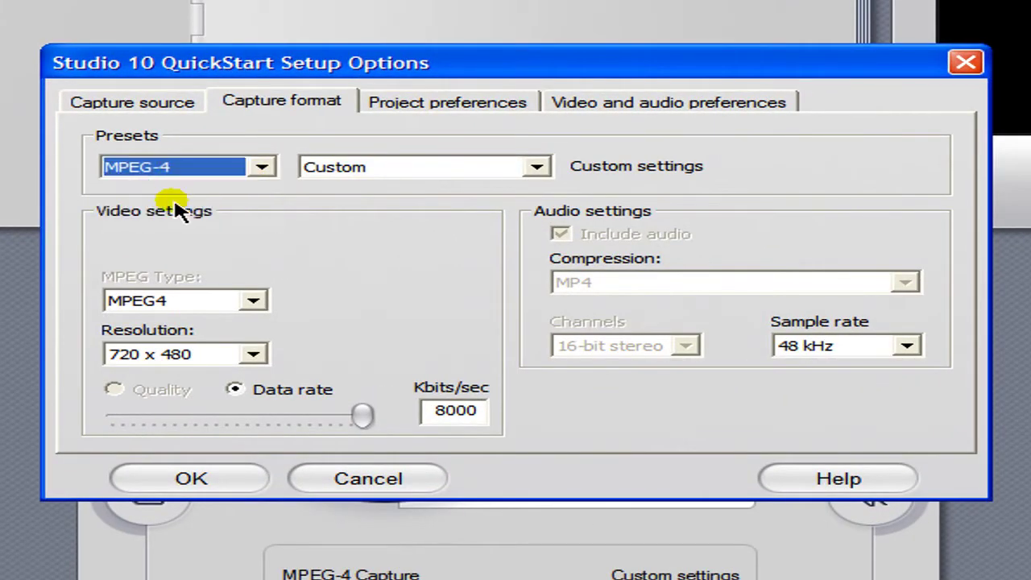
pyautogui.click(537, 167)
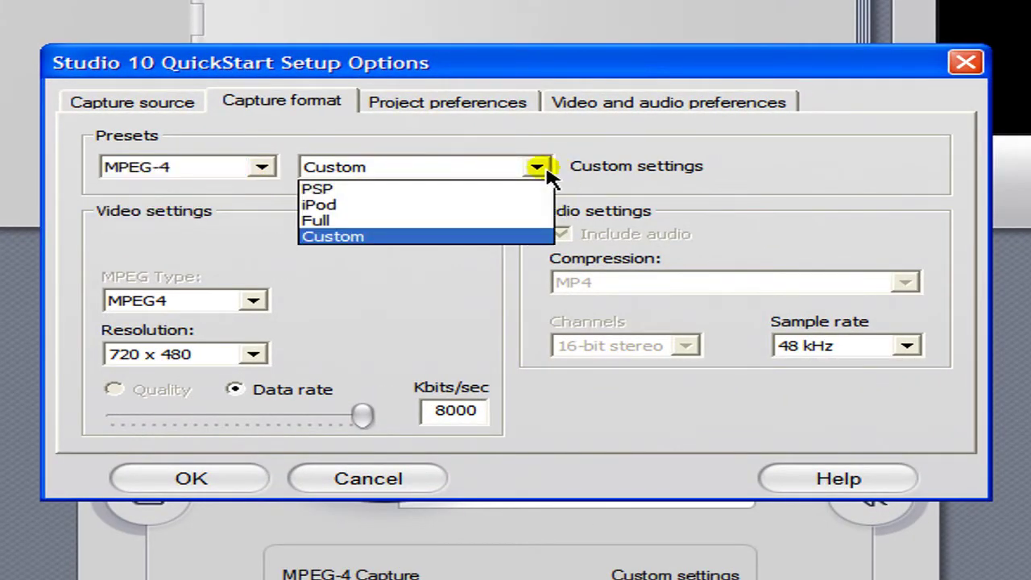
pyautogui.click(317, 238)
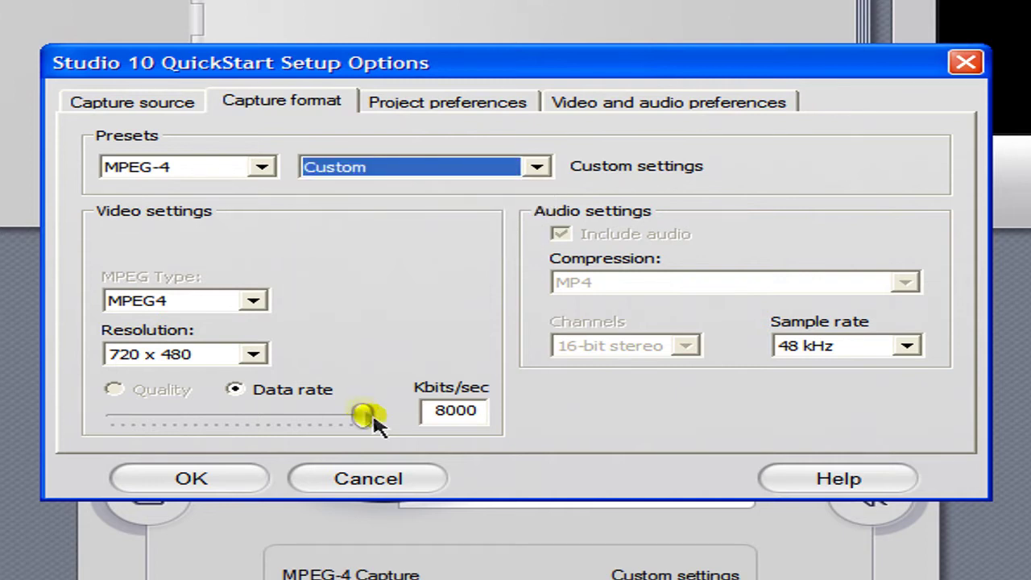
pyautogui.moveTo(362, 419); pyautogui.dragTo(369, 415)
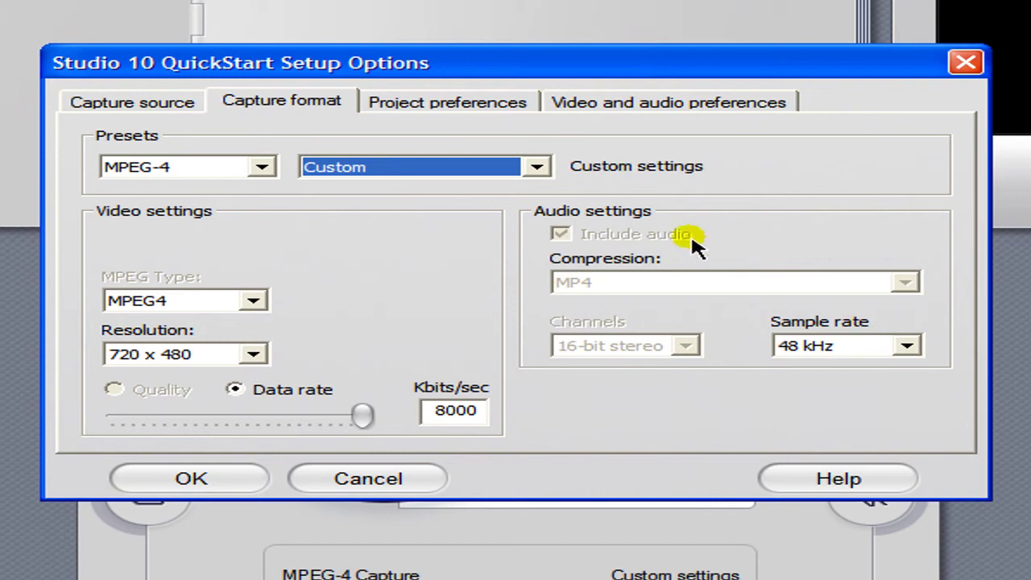
pyautogui.click(907, 347)
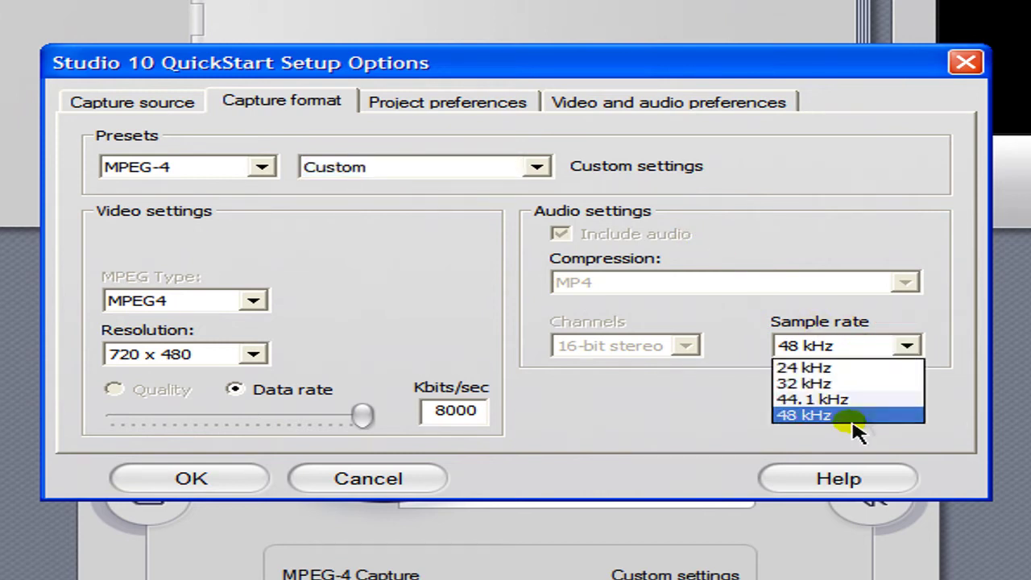
pyautogui.click(804, 417)
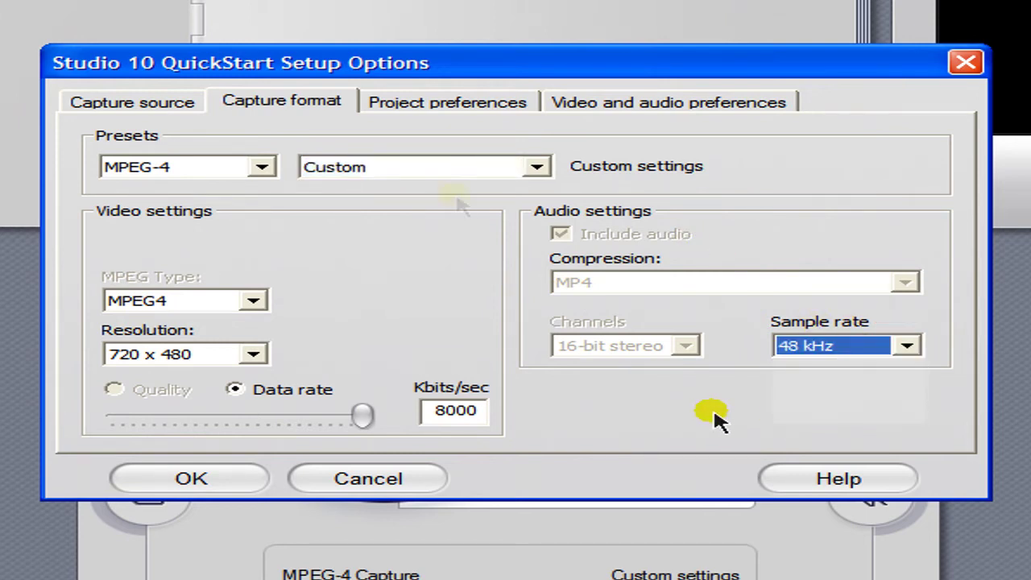
# Make the project format follow the first clip, review the capture source, and apply the settings
pyautogui.click(439, 105)
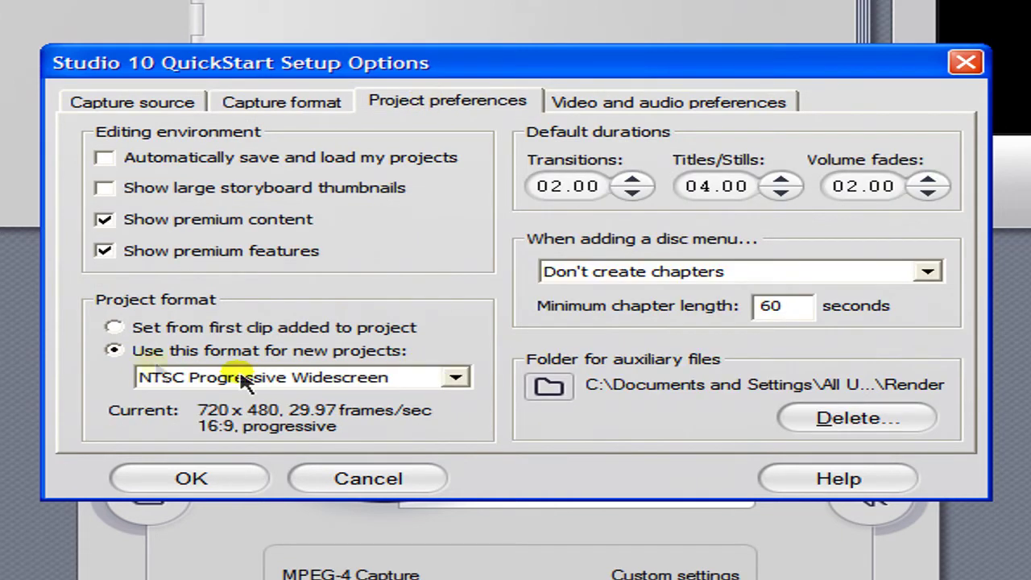
pyautogui.click(456, 378)
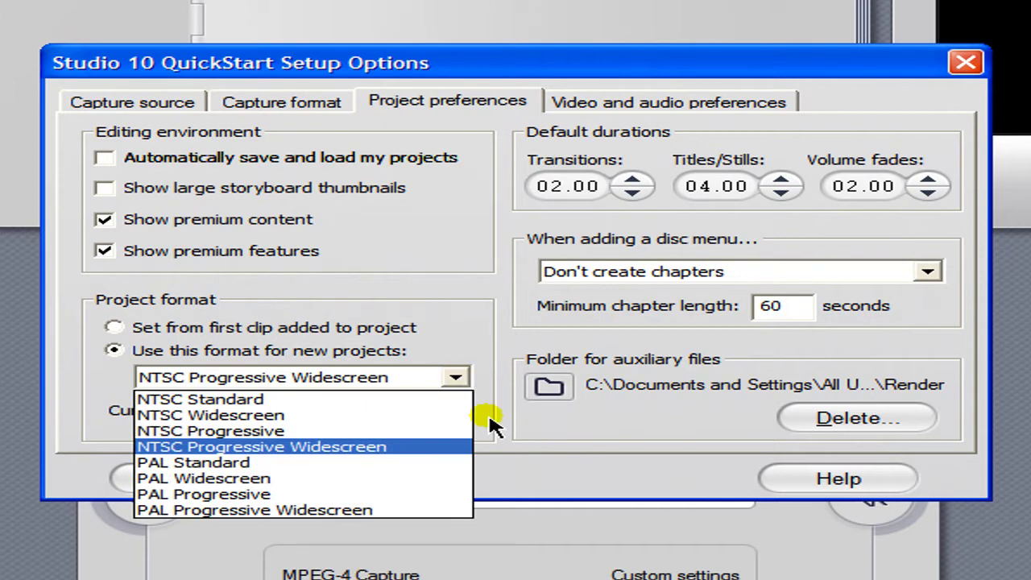
pyautogui.click(342, 448)
pyautogui.click(407, 329)
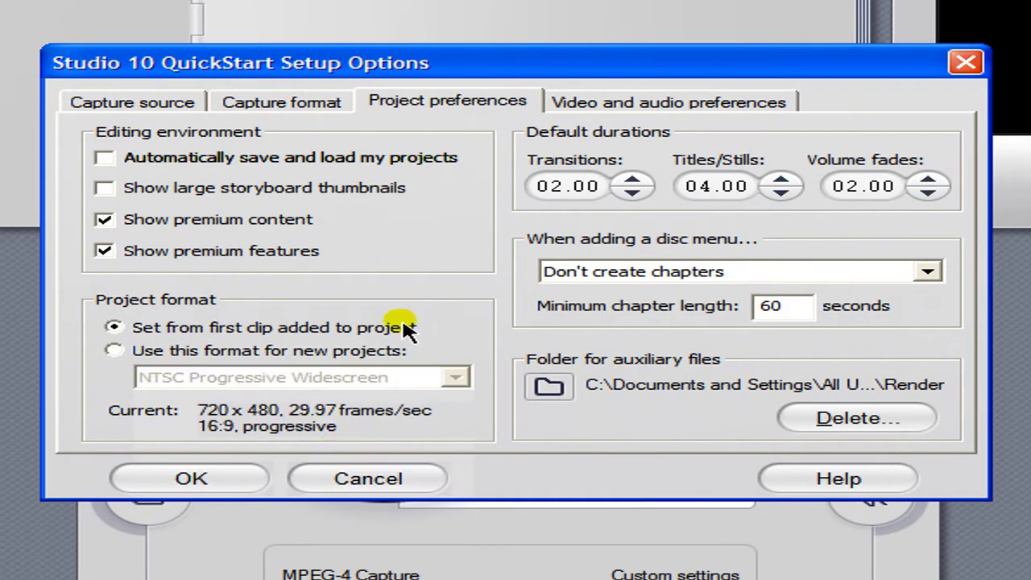
pyautogui.click(137, 104)
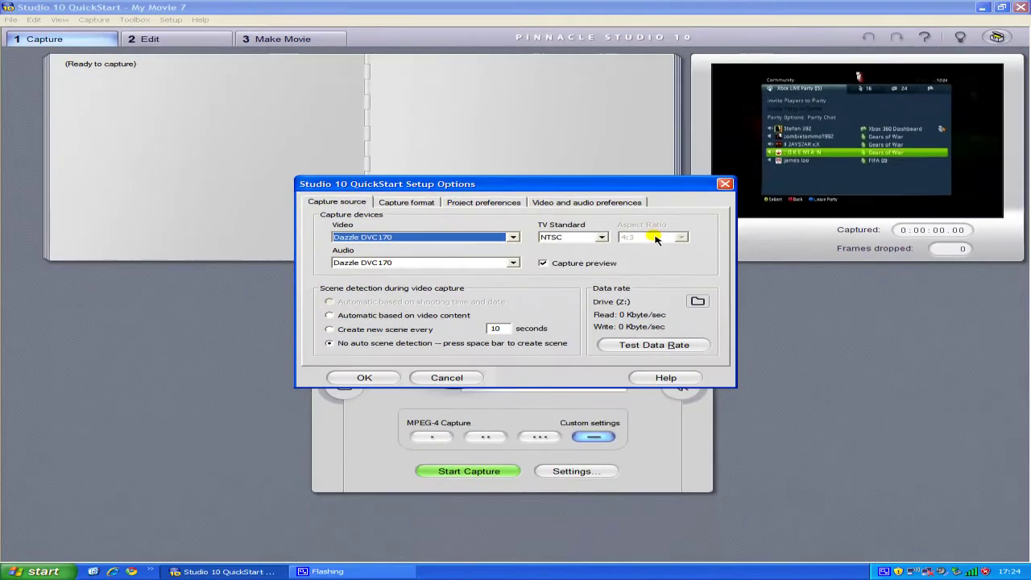
pyautogui.click(369, 379)
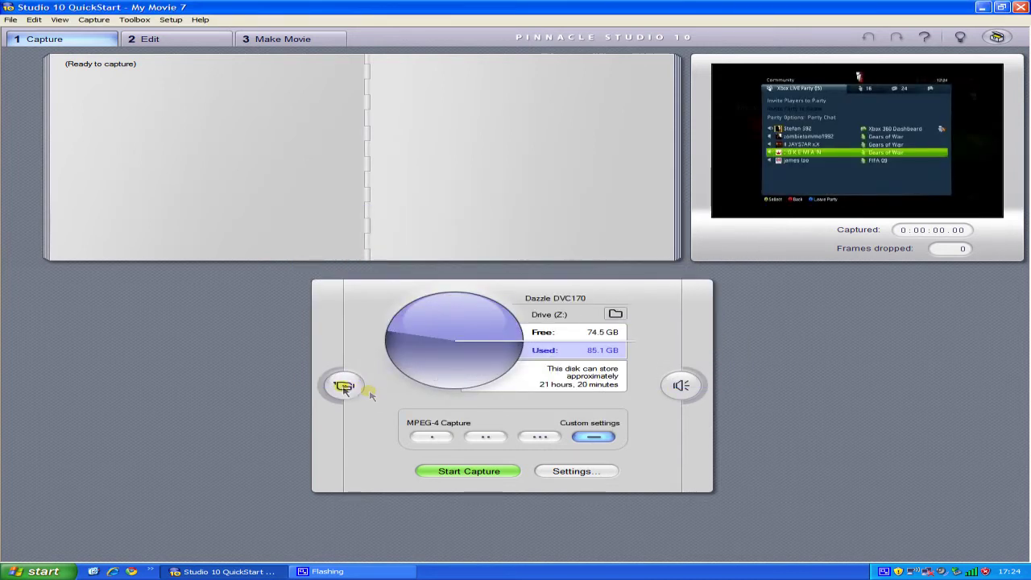
# Adjust the Video input colour saturation slider, then collapse and reopen the input panel
pyautogui.click(343, 388)
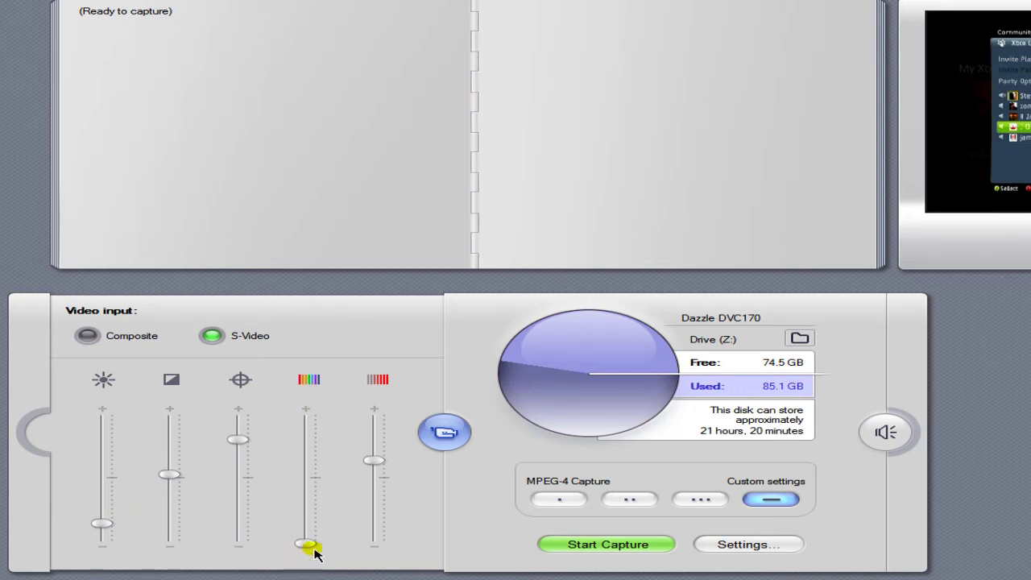
pyautogui.moveTo(309, 547); pyautogui.dragTo(292, 569)
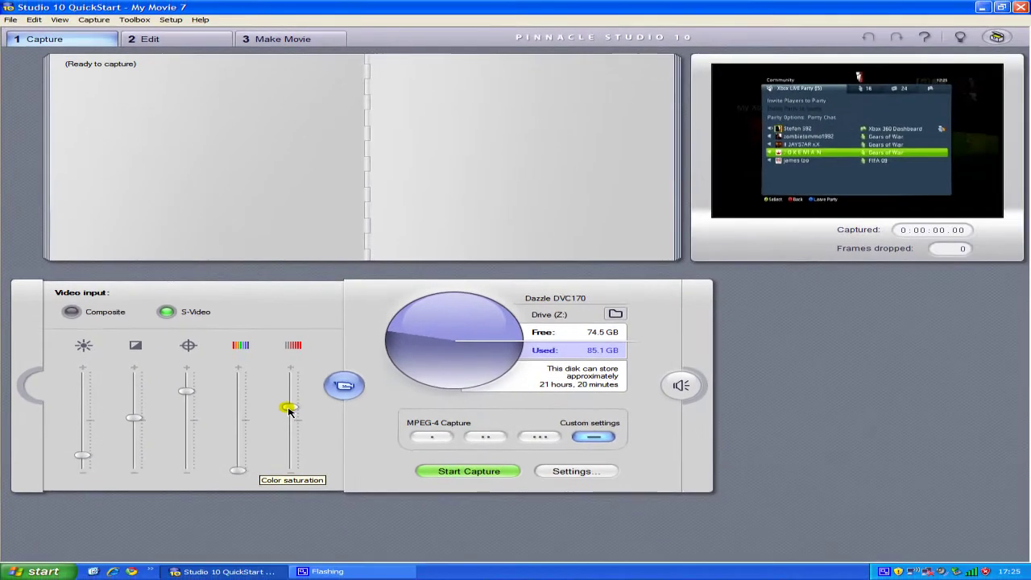
pyautogui.click(344, 387)
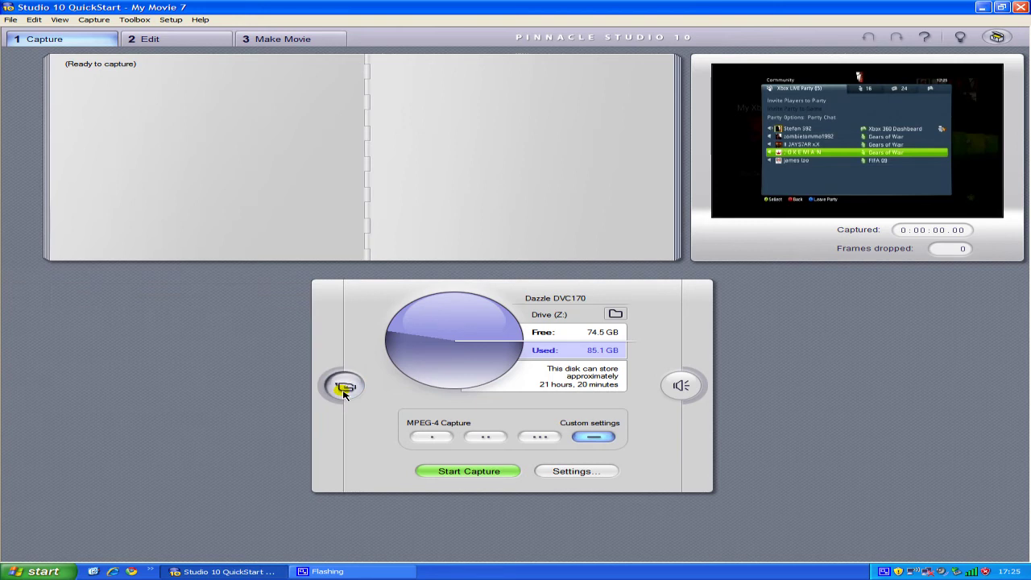
pyautogui.click(344, 387)
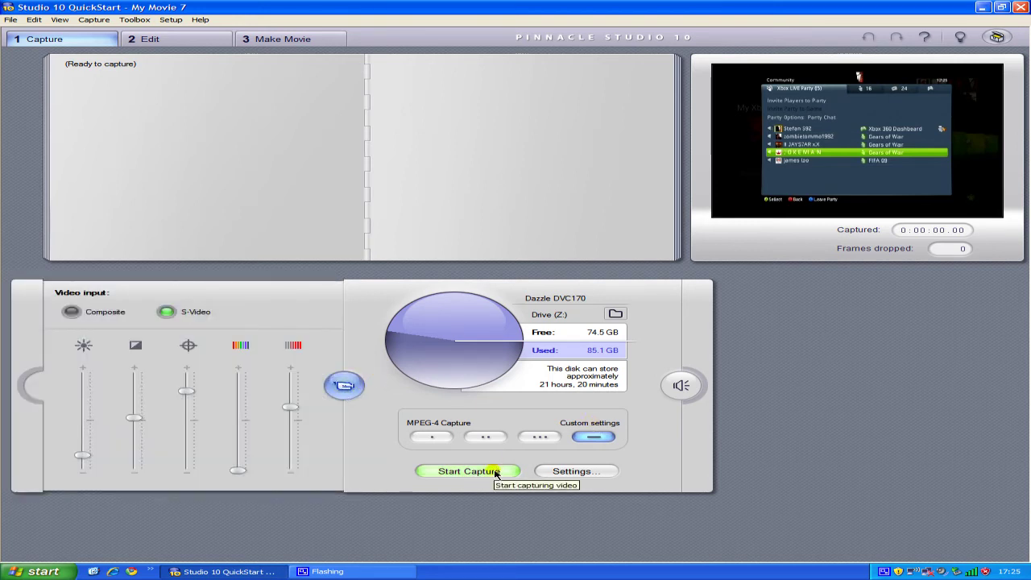
# Close Pinnacle Studio and launch Sony Vegas Pro 8.0 with an untitled project
pyautogui.click(1021, 8)
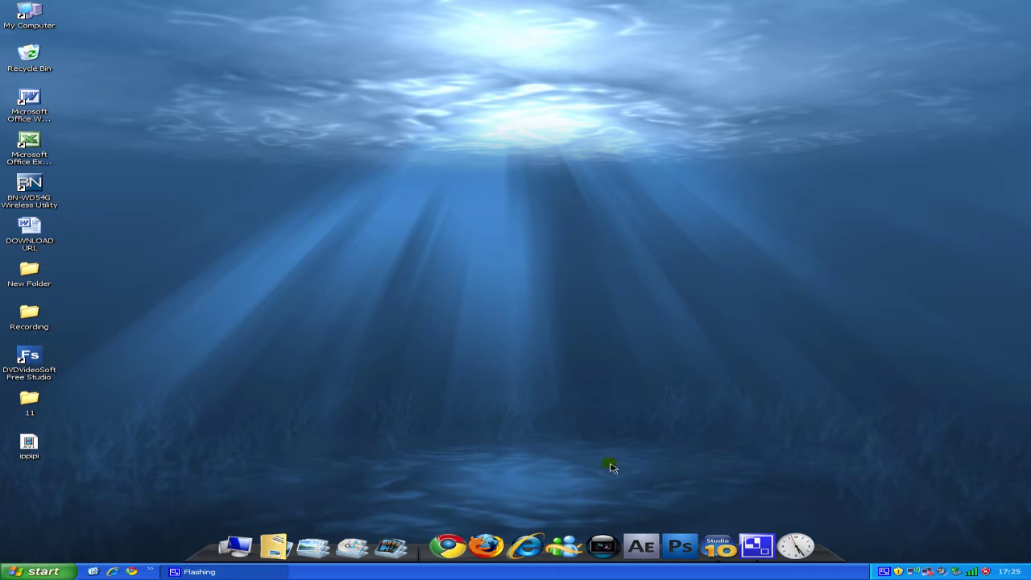
pyautogui.click(600, 545)
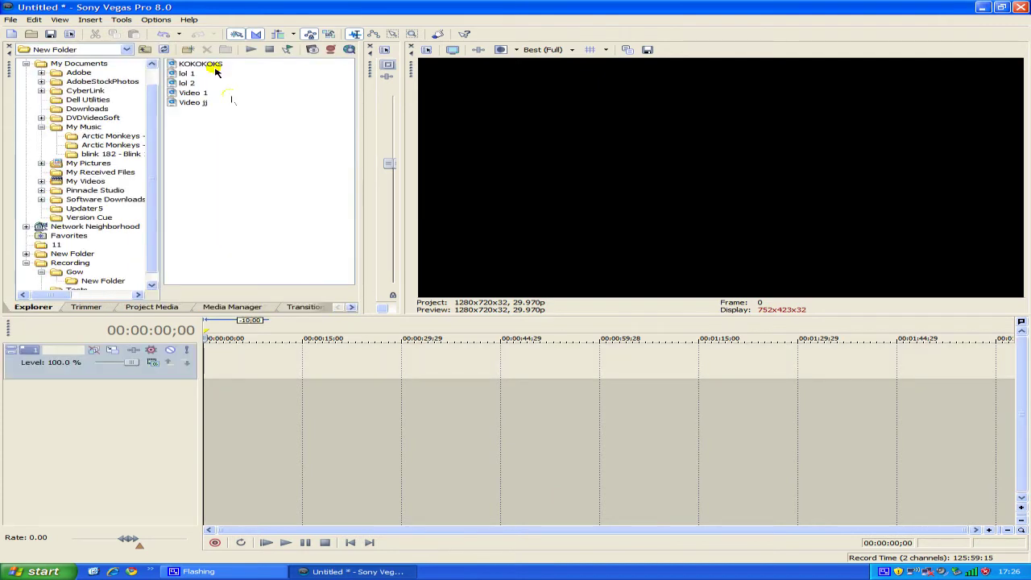
# Add KOKOKOKS to the timeline, scrub 00:04:44–00:05:36, and play from 00:05:06 to 00:05:08
pyautogui.click(211, 66)
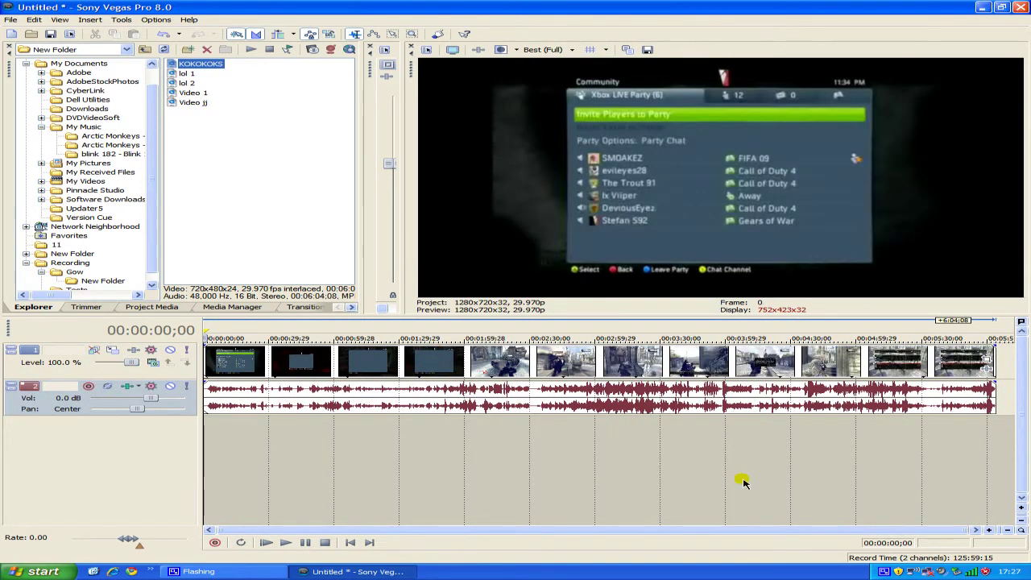
pyautogui.click(822, 506)
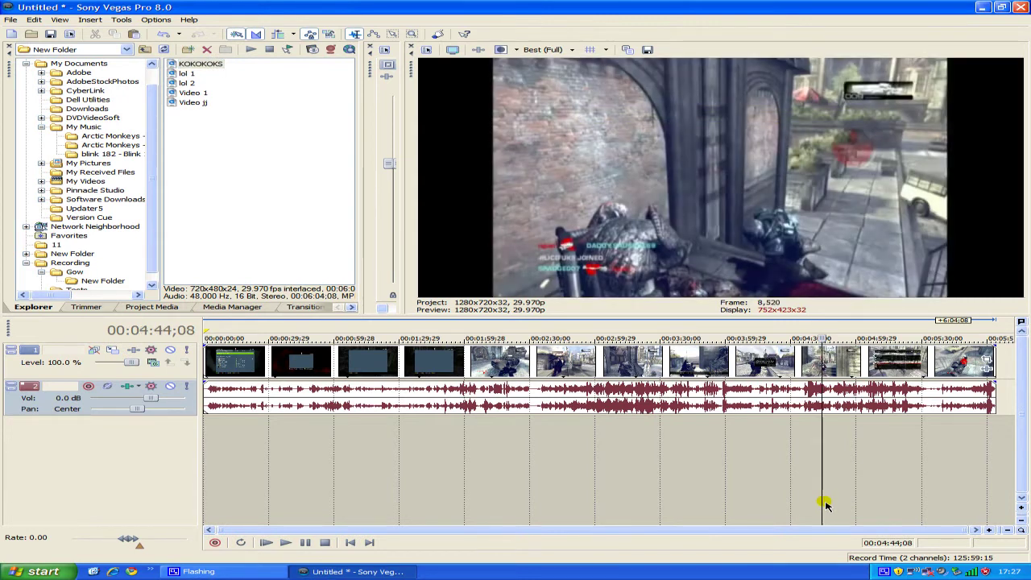
pyautogui.click(861, 491)
pyautogui.click(936, 475)
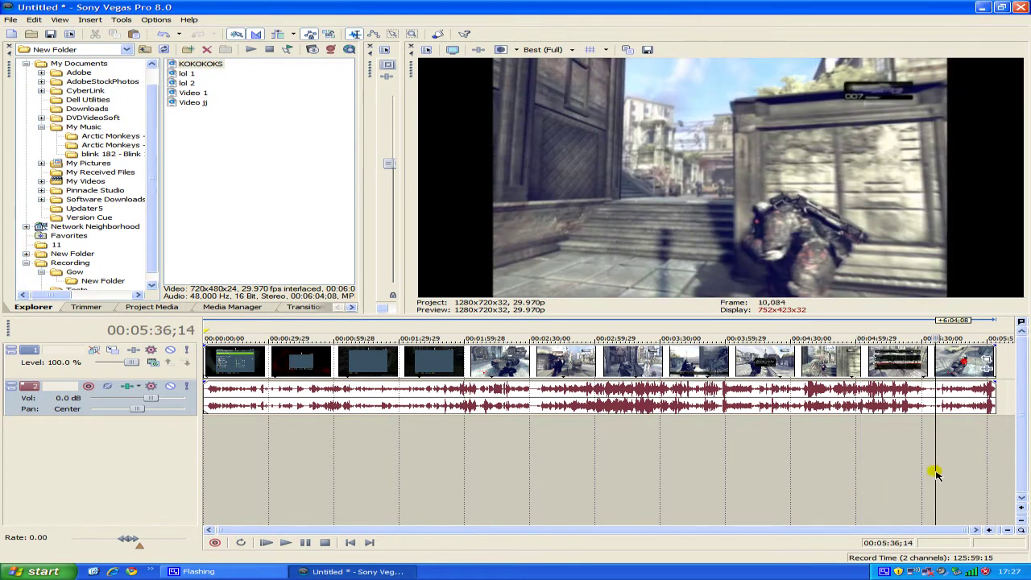
pyautogui.click(919, 477)
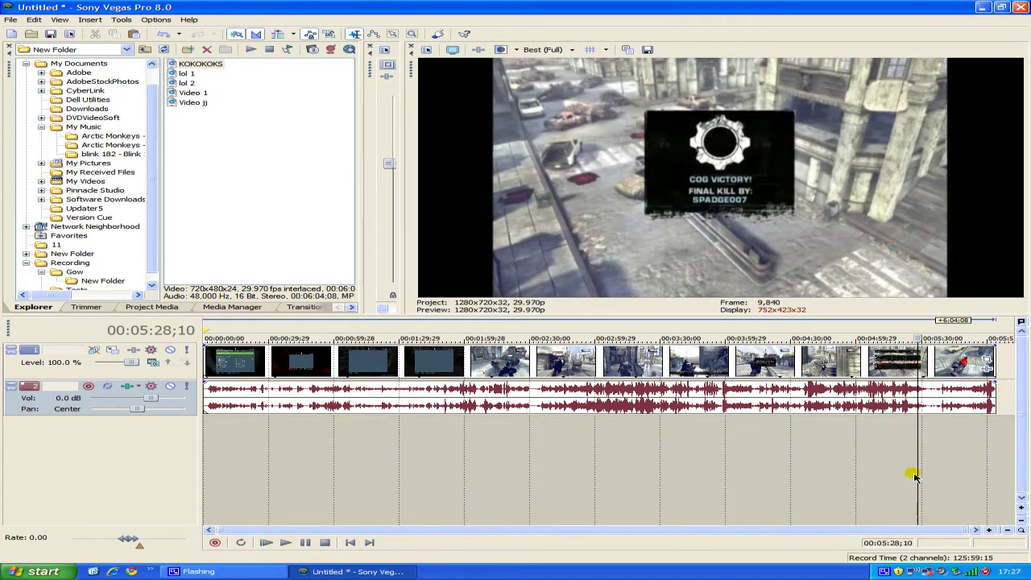
pyautogui.click(915, 476)
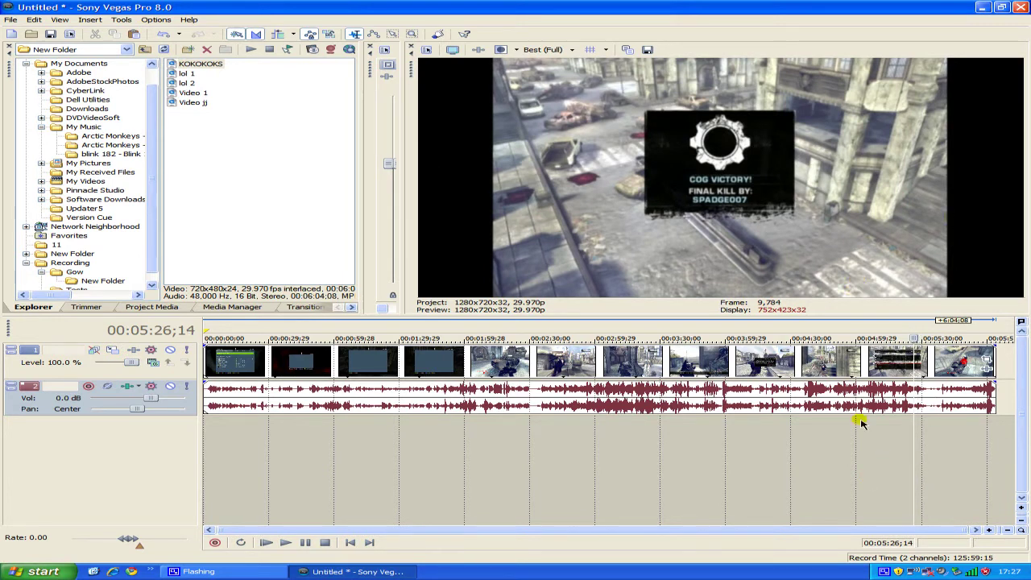
pyautogui.click(876, 443)
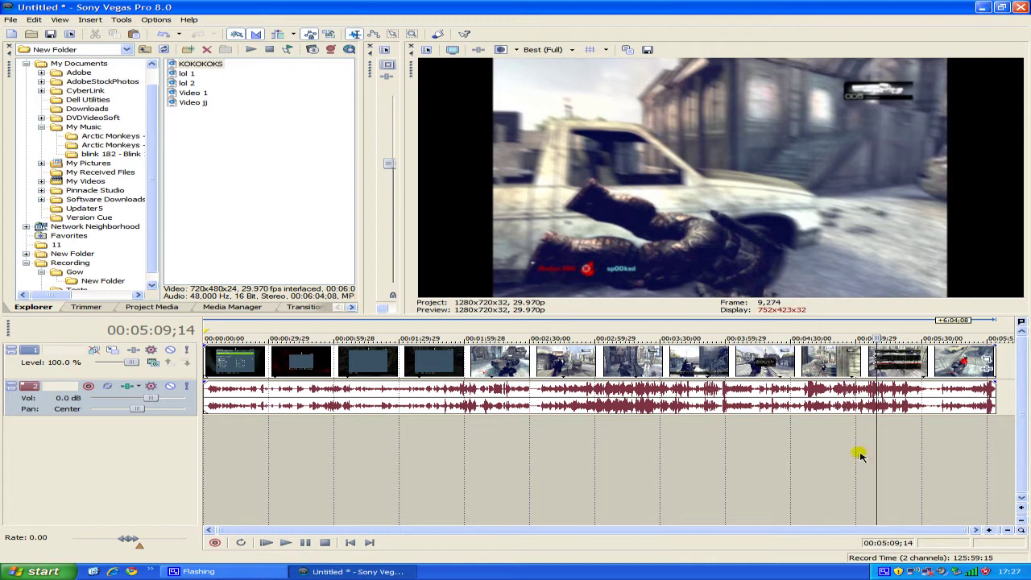
pyautogui.press('Left')
pyautogui.press('space')
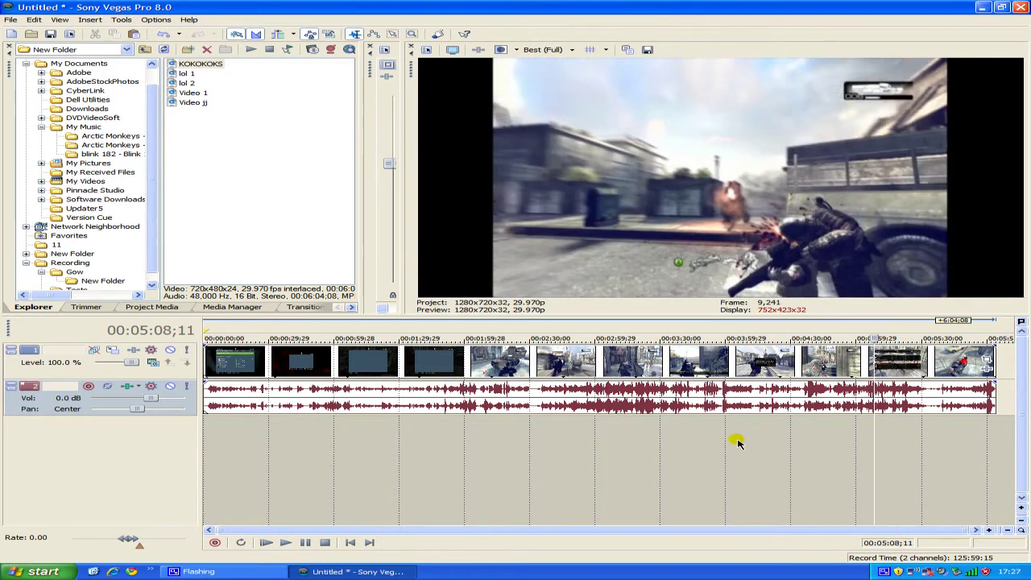
pyautogui.press('space')
# Uncheck Maintain aspect ratio in the KOKOKOKS clip's Properties and confirm
pyautogui.rightClick(838, 357)
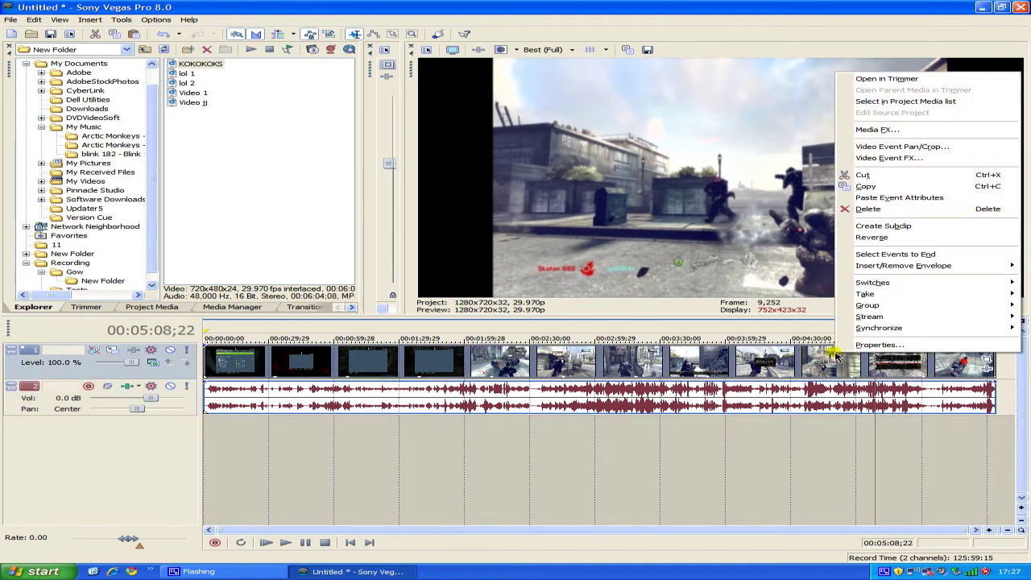
pyautogui.click(859, 344)
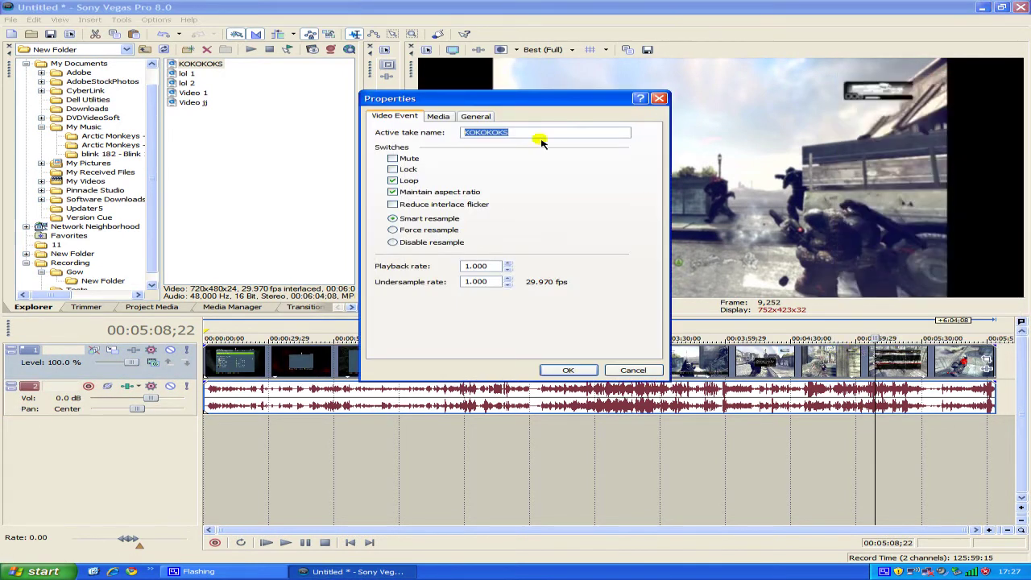
pyautogui.moveTo(483, 99); pyautogui.dragTo(400, 94)
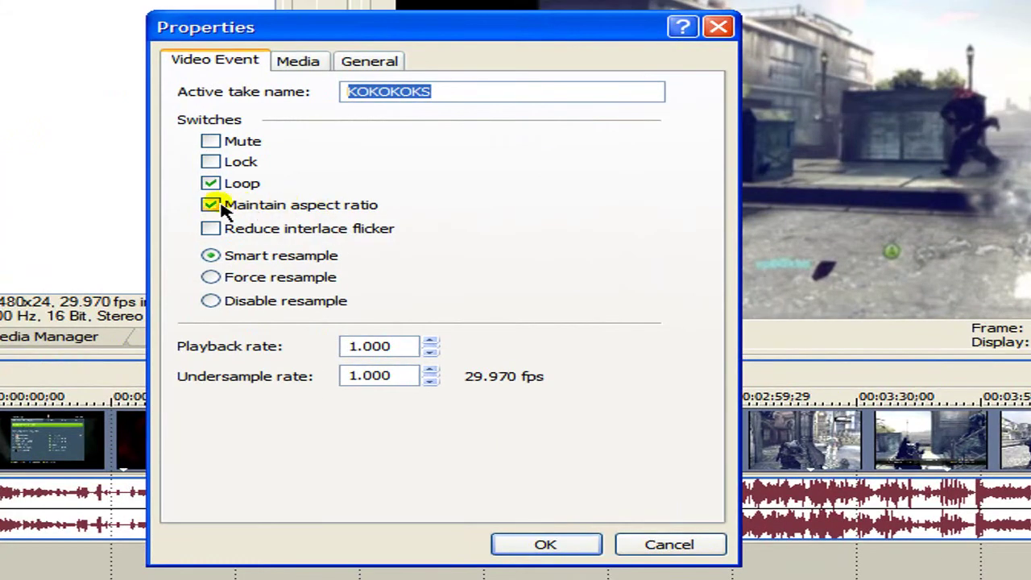
pyautogui.click(211, 206)
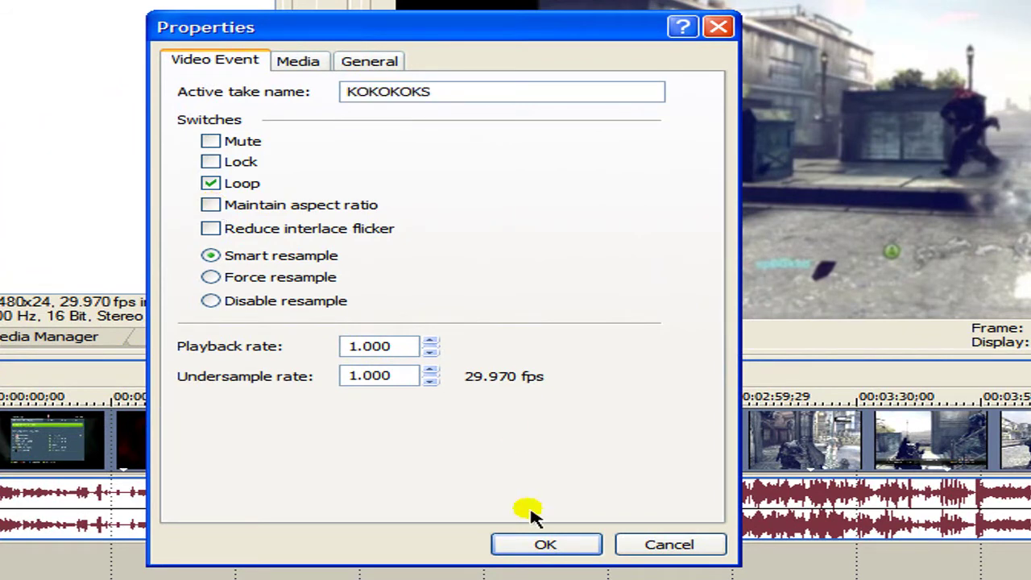
pyautogui.click(546, 547)
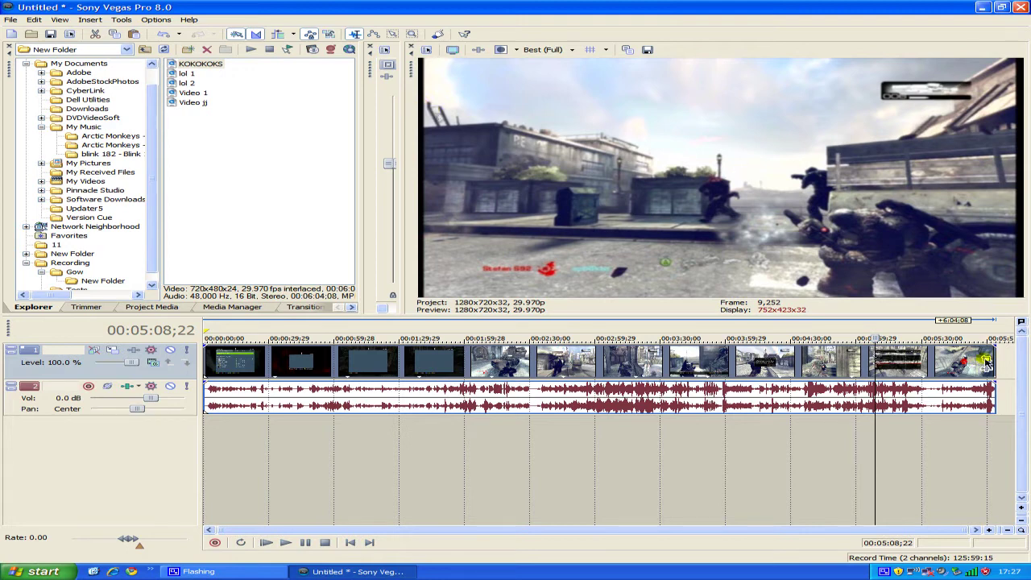
# Apply the Widescreen No Border pan/crop preset to KOKOKOKS and close Event Pan/Crop
pyautogui.click(986, 361)
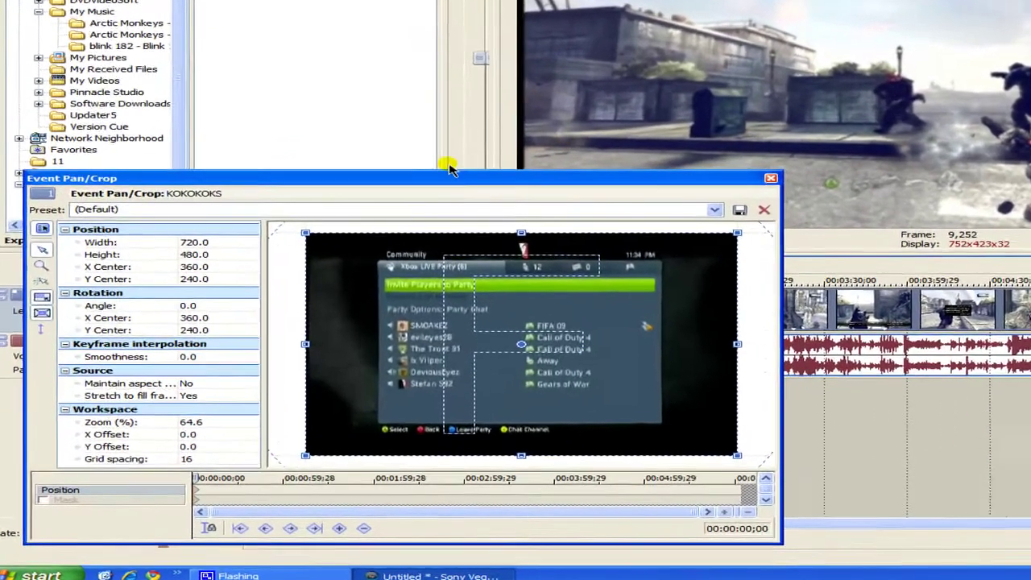
pyautogui.click(713, 209)
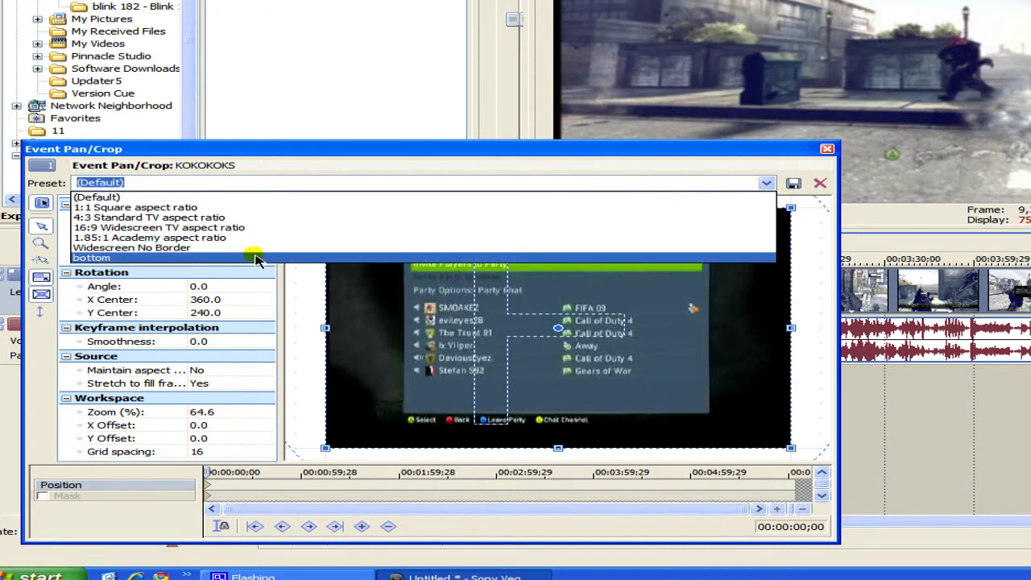
pyautogui.click(137, 247)
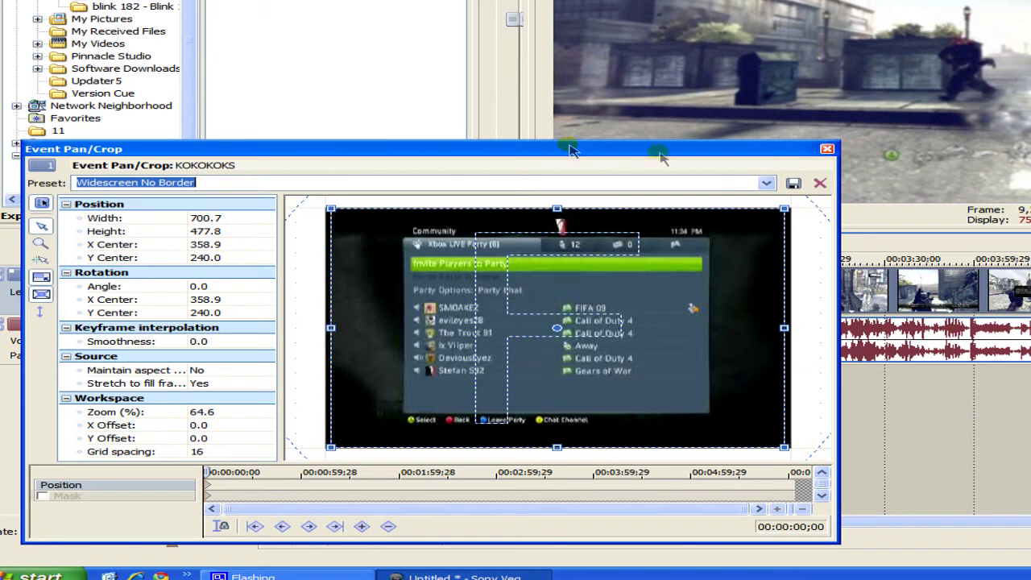
pyautogui.moveTo(659, 157); pyautogui.dragTo(695, 86)
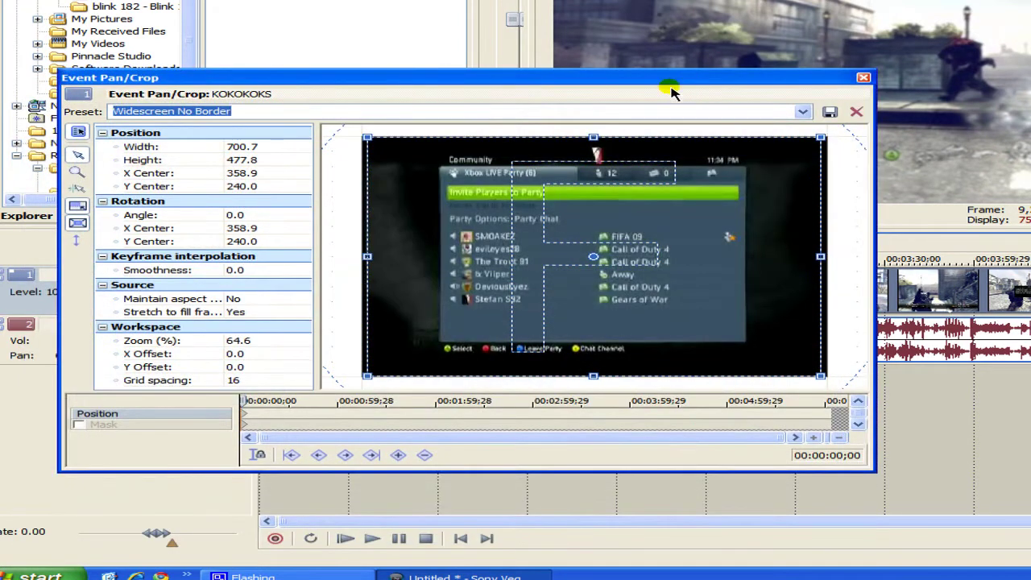
pyautogui.click(370, 114)
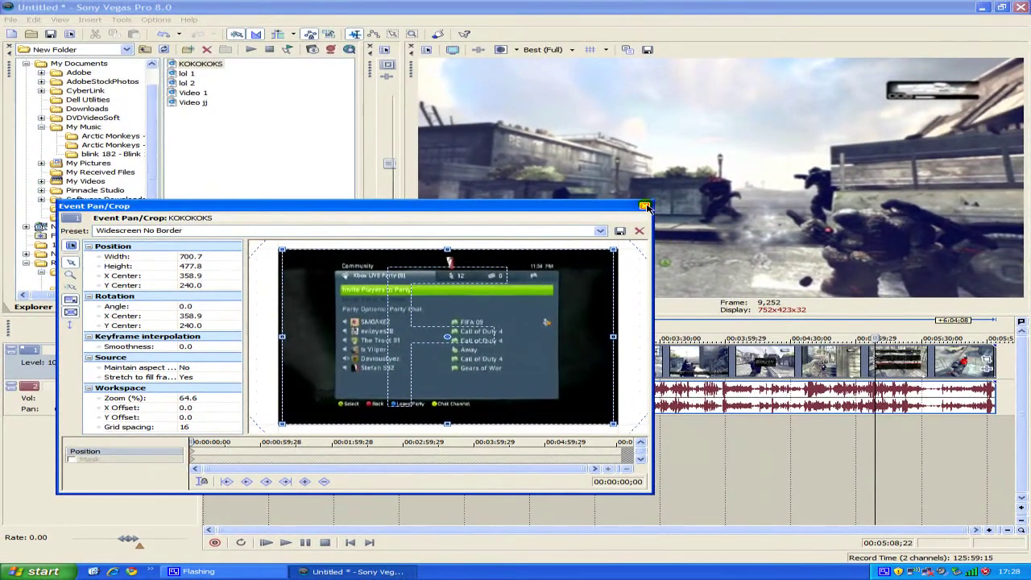
pyautogui.click(646, 206)
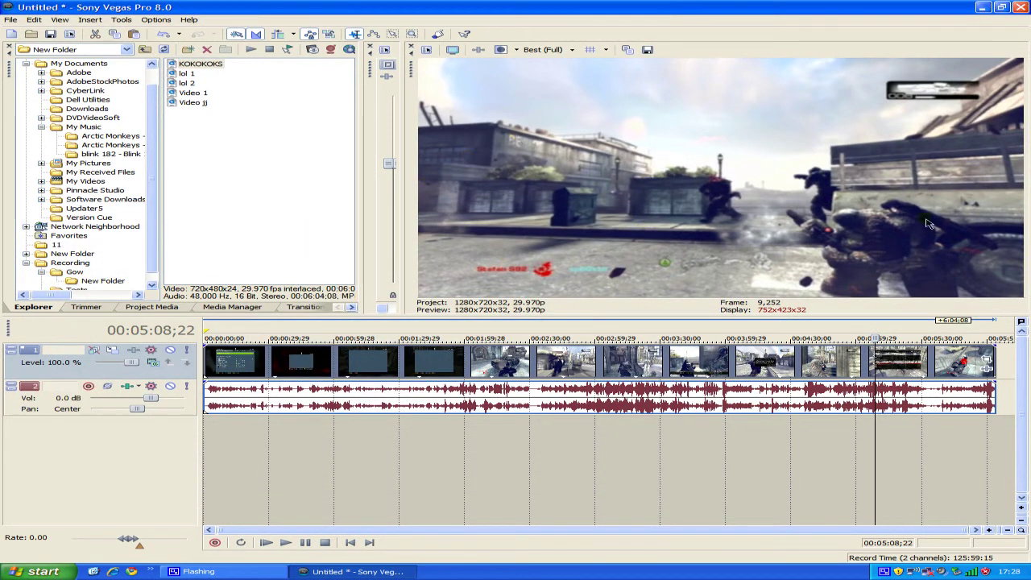
# Drag the Deform Compress Vertically preset from Video FX onto the KOKOKOKS clip
pyautogui.click(350, 308)
pyautogui.click(344, 308)
pyautogui.click(351, 307)
pyautogui.click(325, 307)
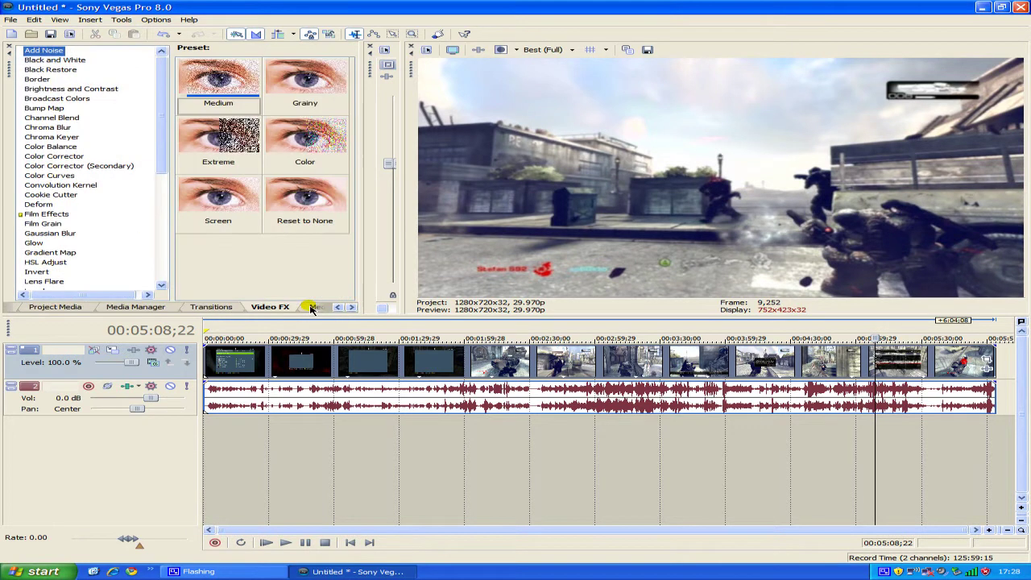
pyautogui.moveTo(159, 128); pyautogui.dragTo(160, 137)
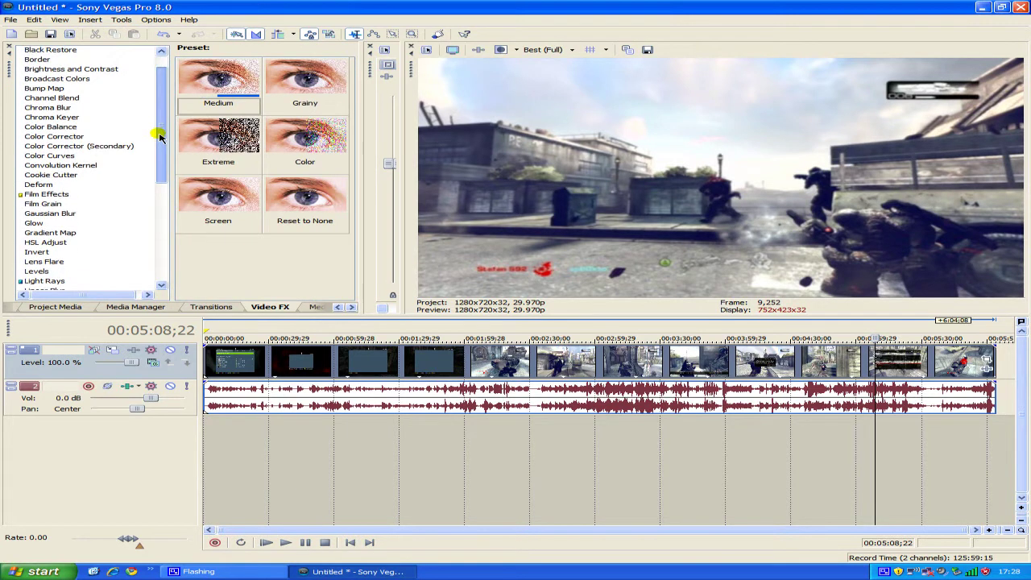
pyautogui.click(39, 185)
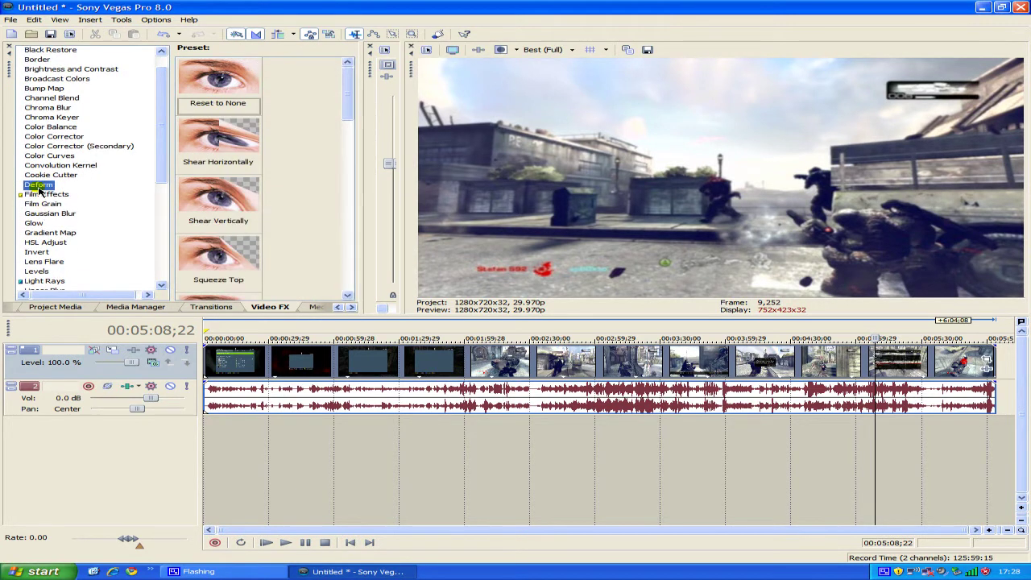
pyautogui.moveTo(338, 104); pyautogui.dragTo(346, 264)
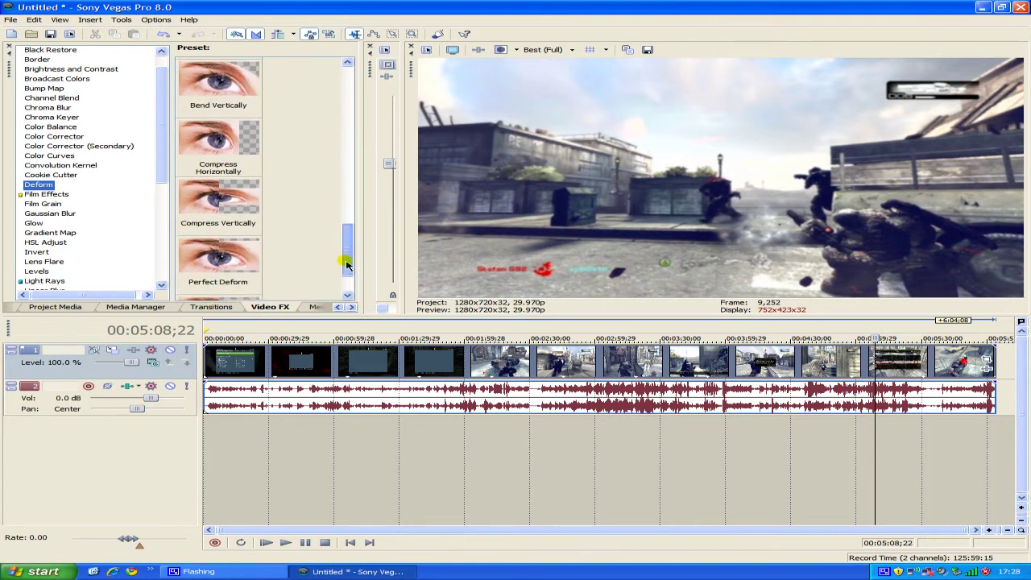
pyautogui.click(224, 203)
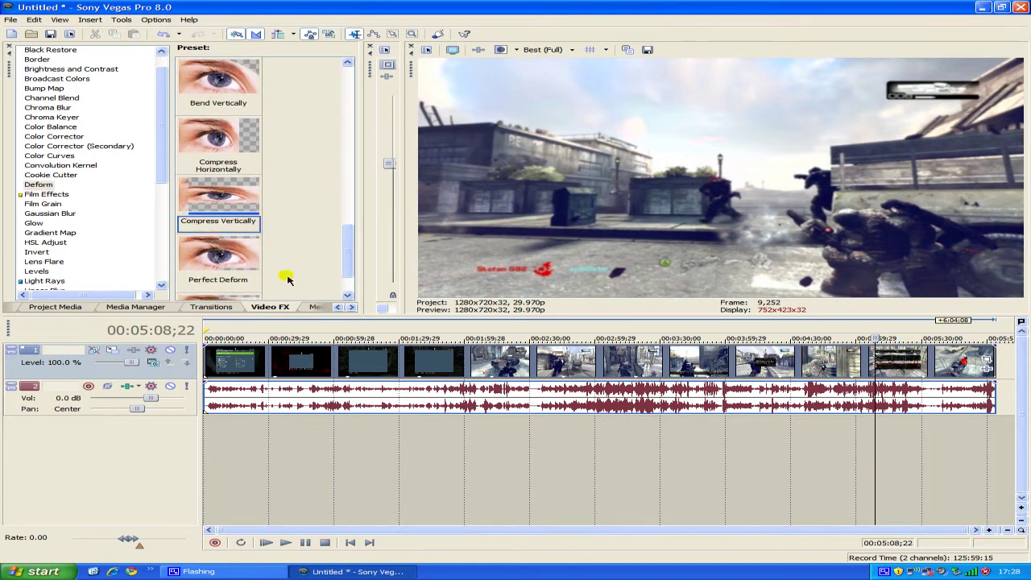
pyautogui.moveTo(193, 206); pyautogui.dragTo(354, 351)
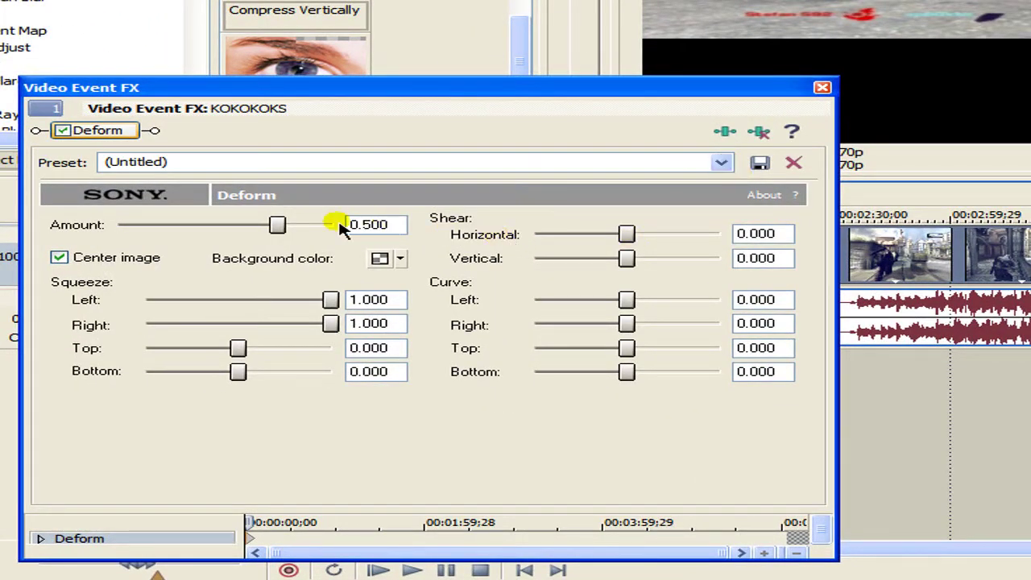
# Switch the Deform effect to the Slightly Compress preset with Amount 0.105
pyautogui.click(720, 162)
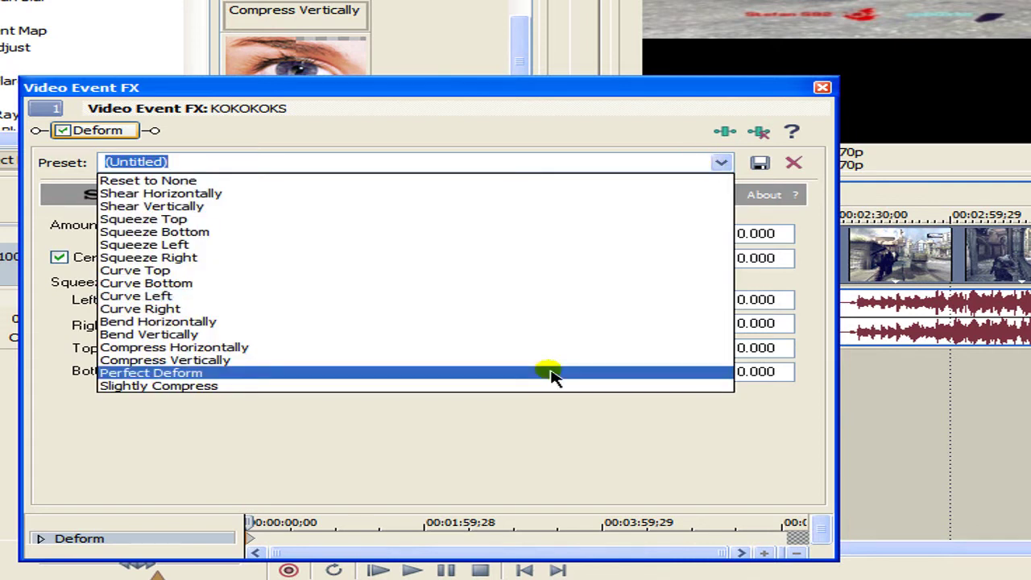
pyautogui.click(522, 386)
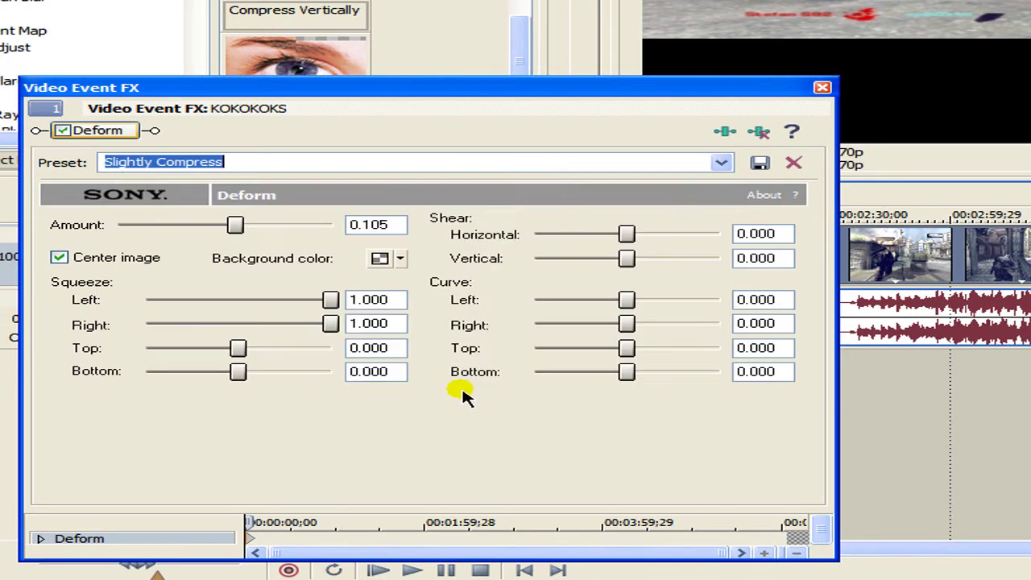
pyautogui.click(395, 225)
pyautogui.moveTo(409, 228); pyautogui.dragTo(329, 215)
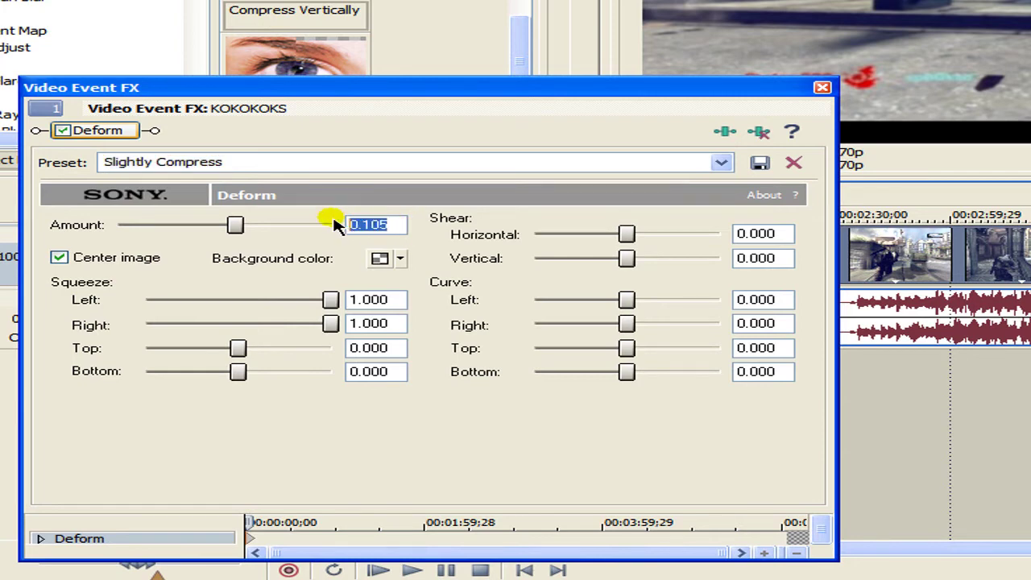
pyautogui.click(402, 228)
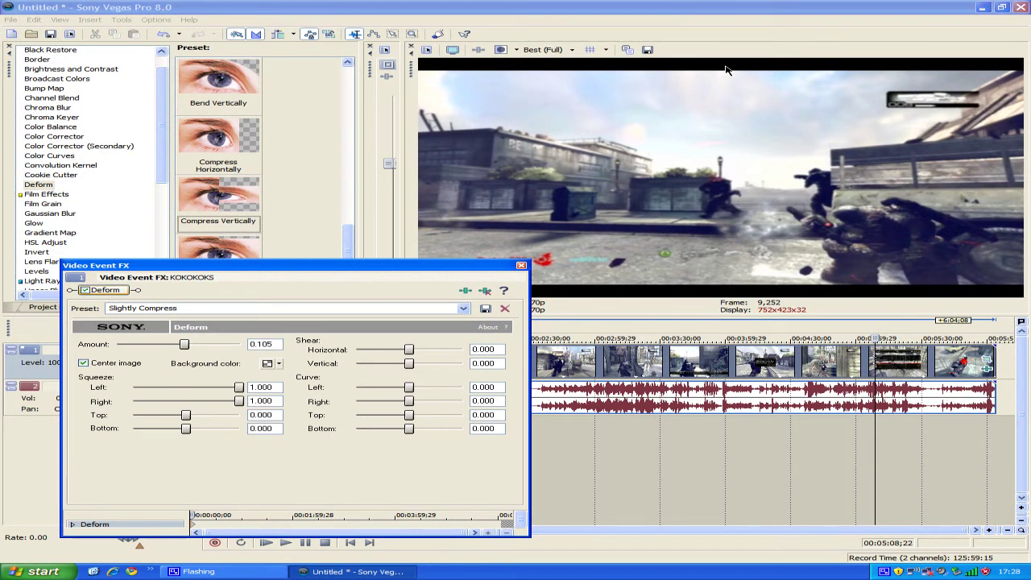
# Close the Deform settings and add a Saturation Adjust preset to the KOKOKOKS clip
pyautogui.click(521, 266)
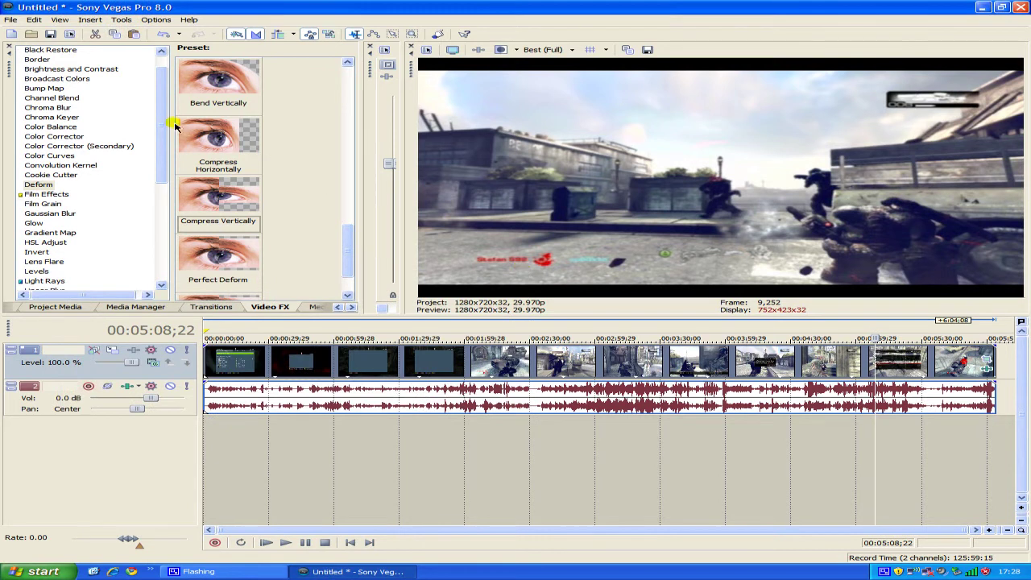
pyautogui.scroll(-4, 154, 161)
pyautogui.scroll(-3, 153, 161)
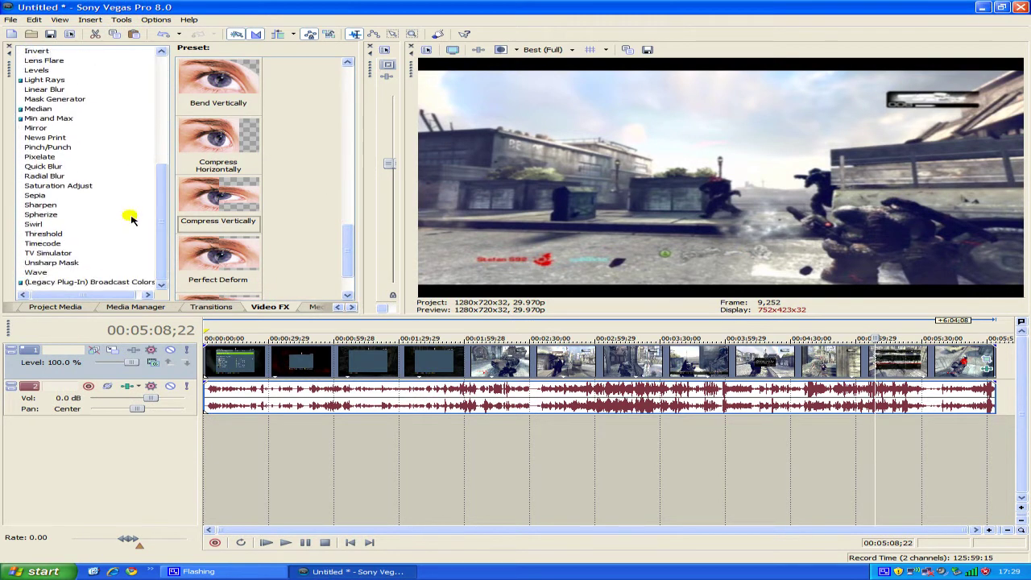
pyautogui.click(71, 186)
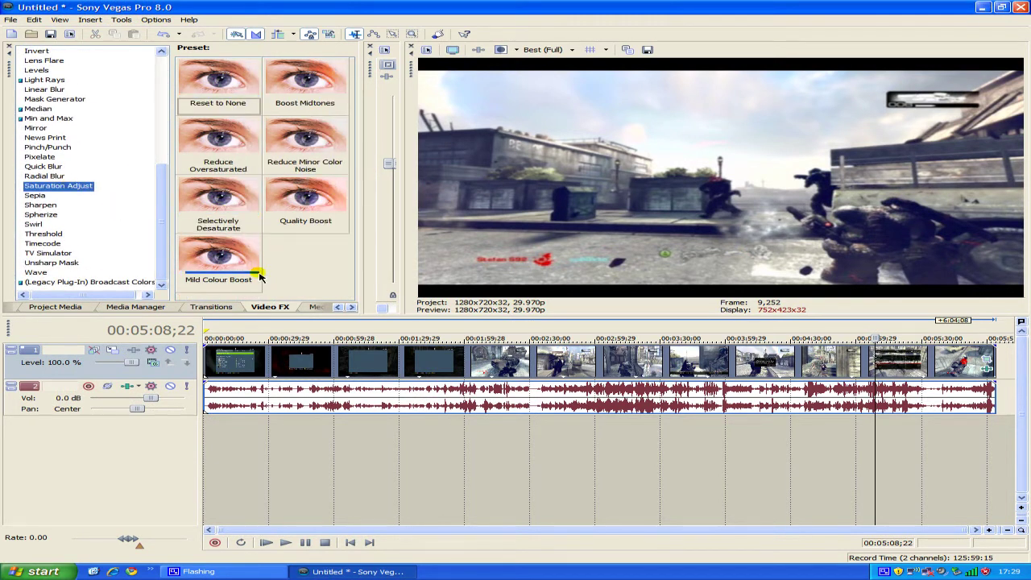
pyautogui.click(318, 198)
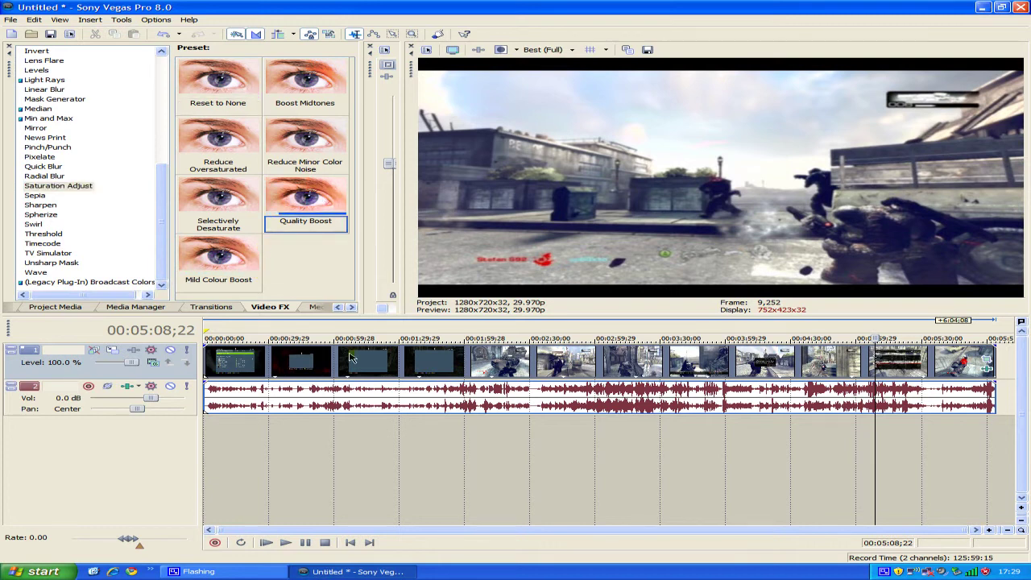
pyautogui.moveTo(351, 363); pyautogui.dragTo(351, 363)
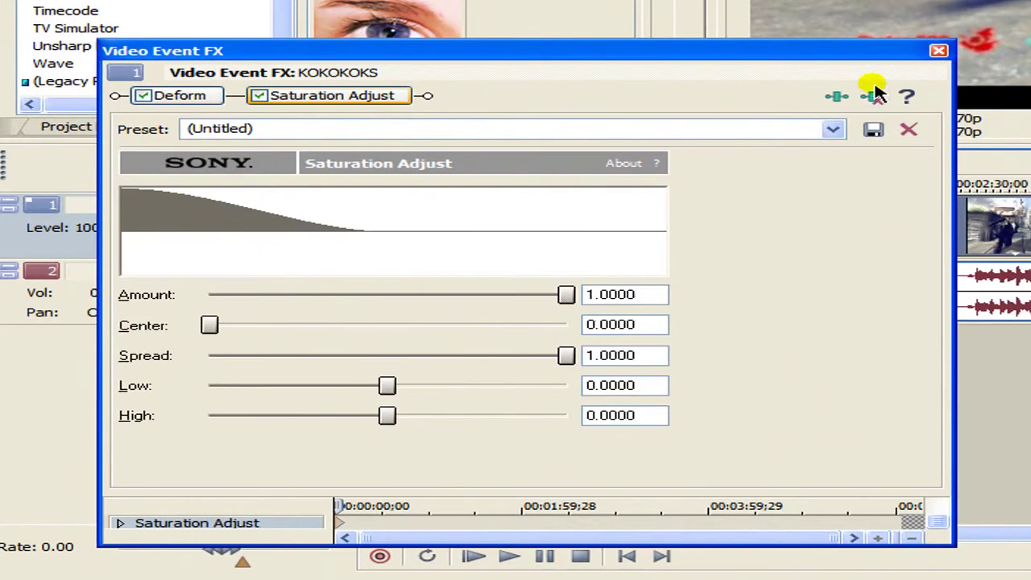
# Set Saturation Adjust to Mild Colour Boost, Amount 0.514, and close the effects window
pyautogui.moveTo(859, 53); pyautogui.dragTo(780, 59)
pyautogui.click(755, 134)
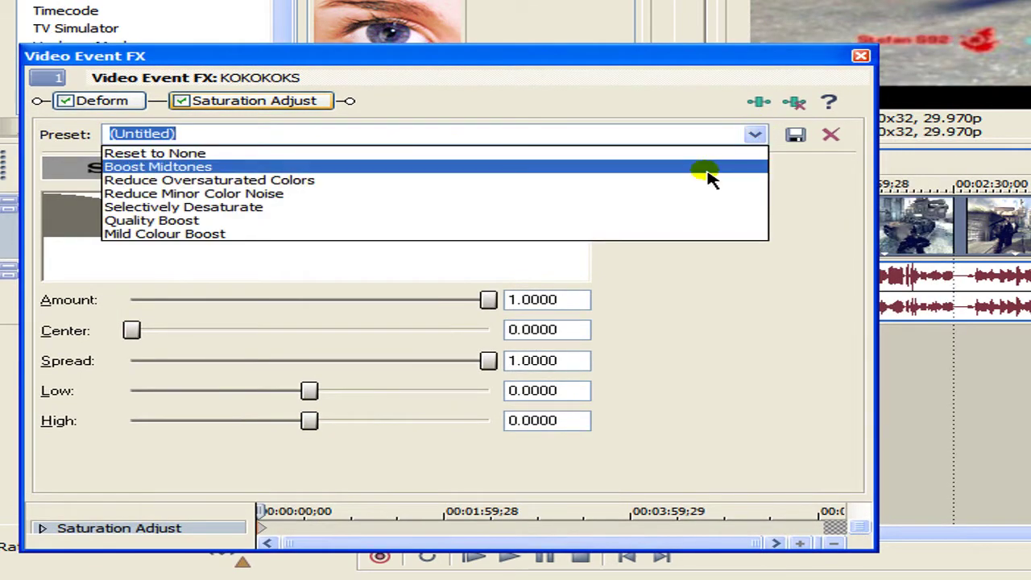
pyautogui.click(666, 233)
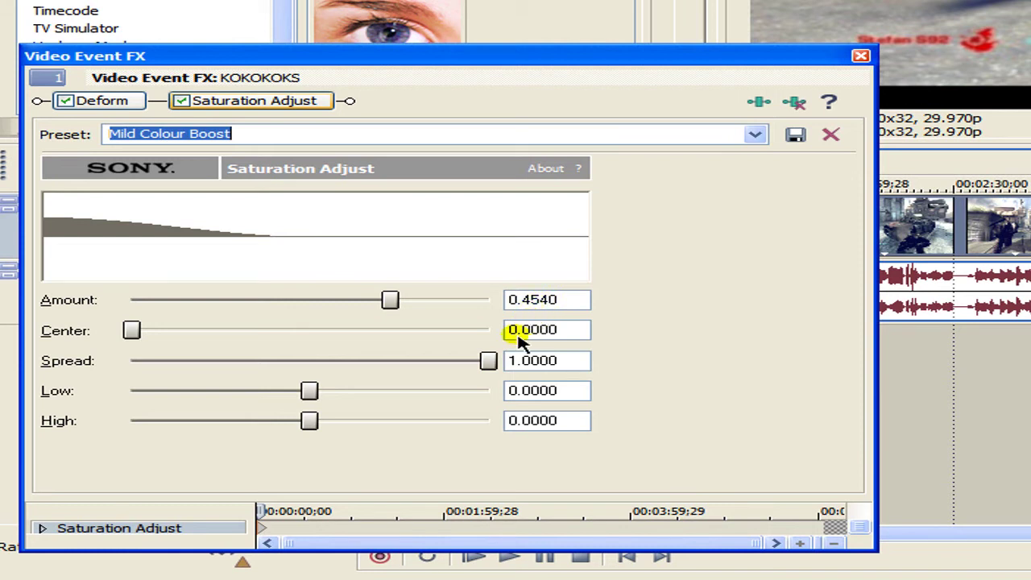
pyautogui.click(131, 330)
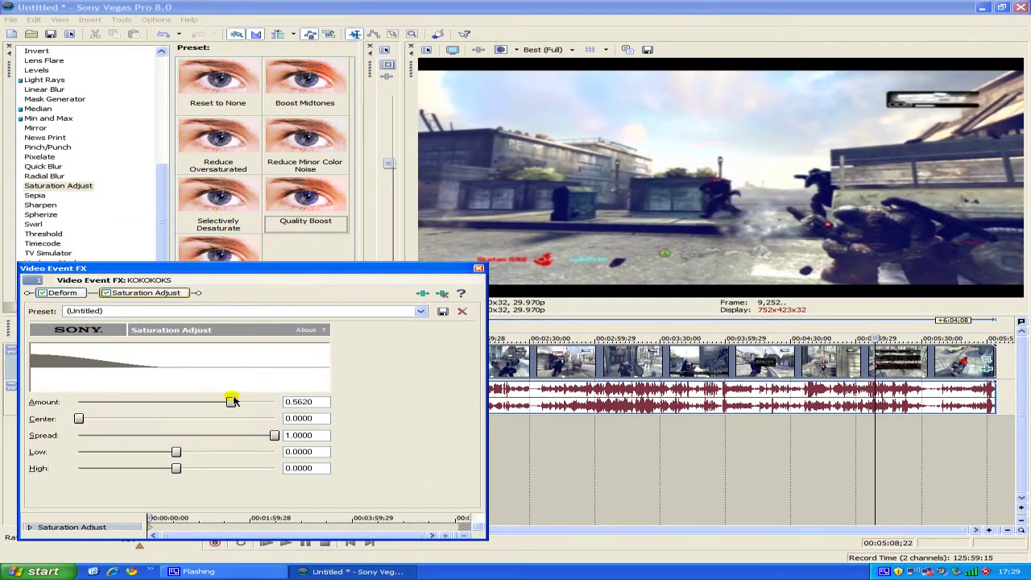
pyautogui.moveTo(232, 402)
pyautogui.mouseDown()
pyautogui.moveTo(249, 396)
pyautogui.moveTo(226, 396)
pyautogui.mouseUp()
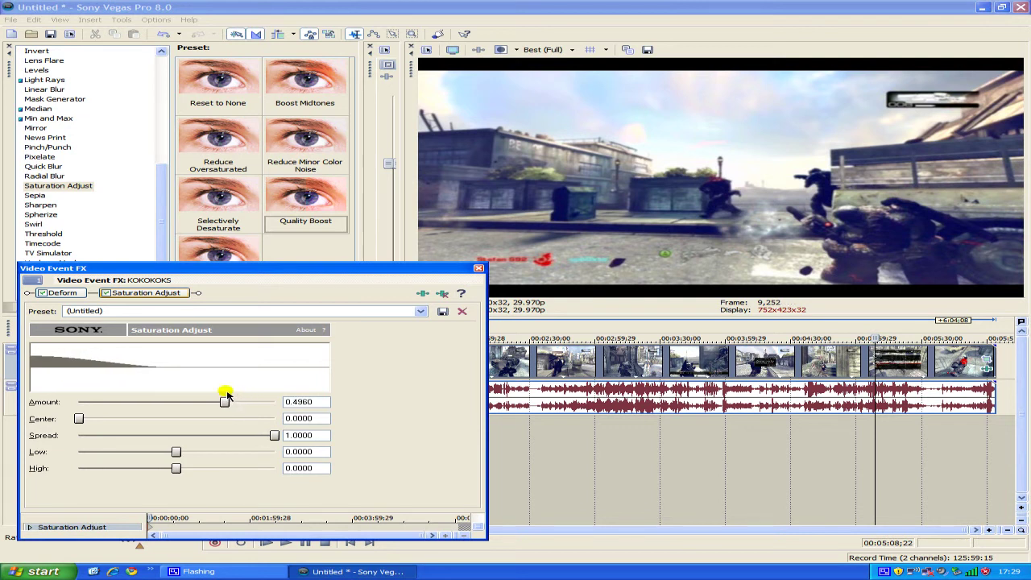
pyautogui.click(479, 267)
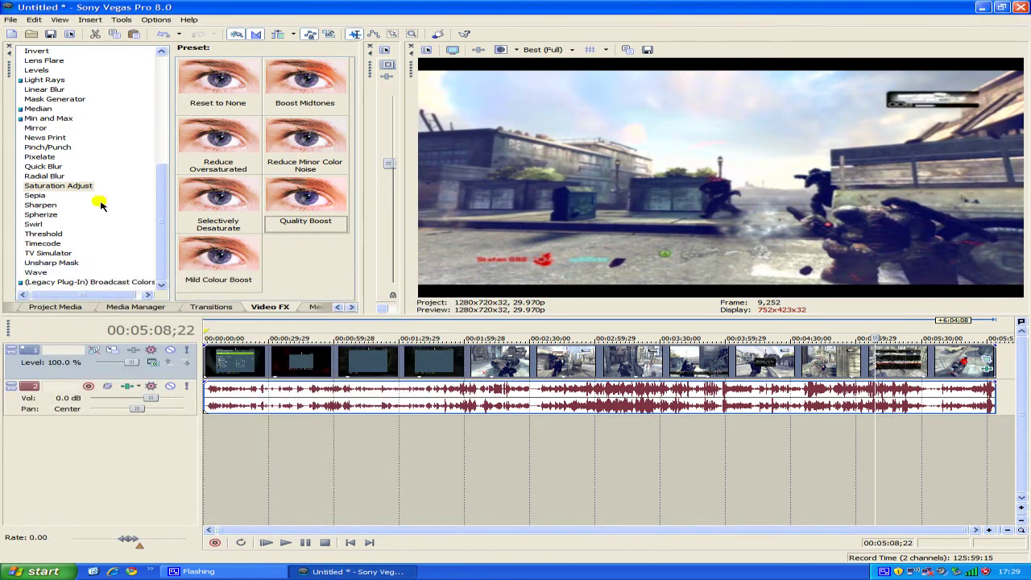
# Drop the 8.5 Sharpen preset on KOKOKOKS, lower its Amount to 0.824, and close the window
pyautogui.click(40, 205)
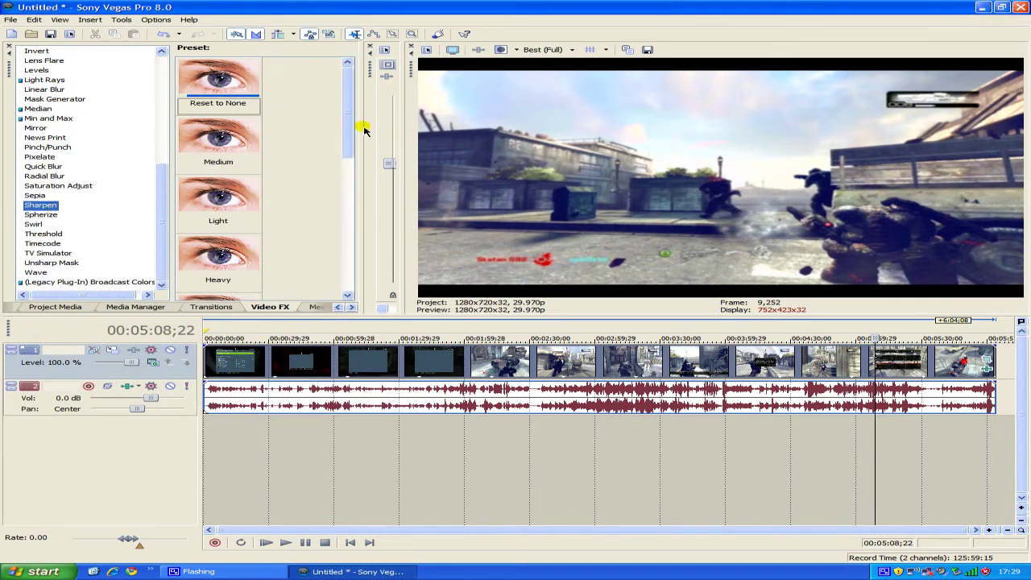
pyautogui.moveTo(342, 111); pyautogui.dragTo(255, 253)
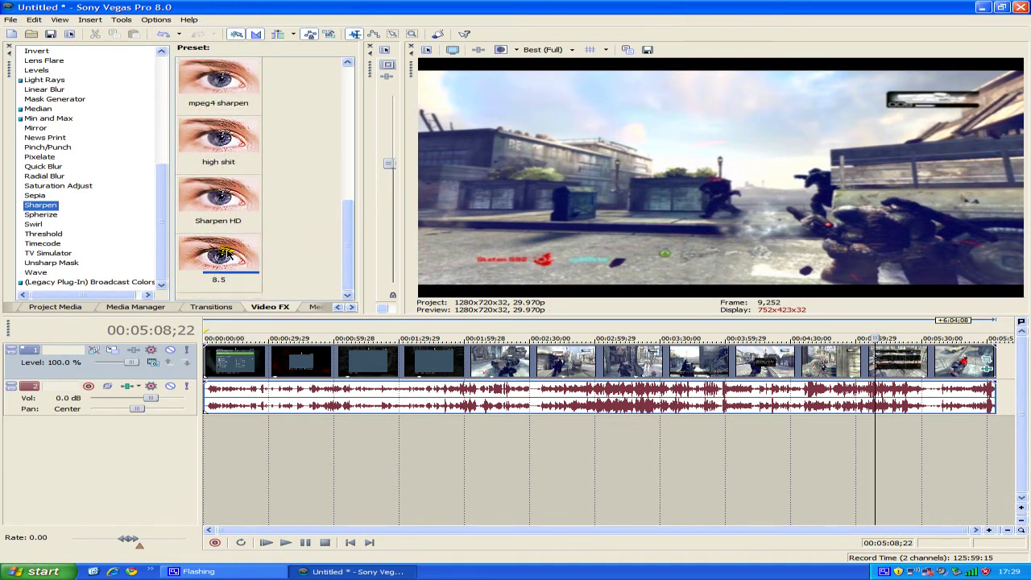
pyautogui.click(227, 253)
pyautogui.moveTo(387, 359); pyautogui.dragTo(390, 358)
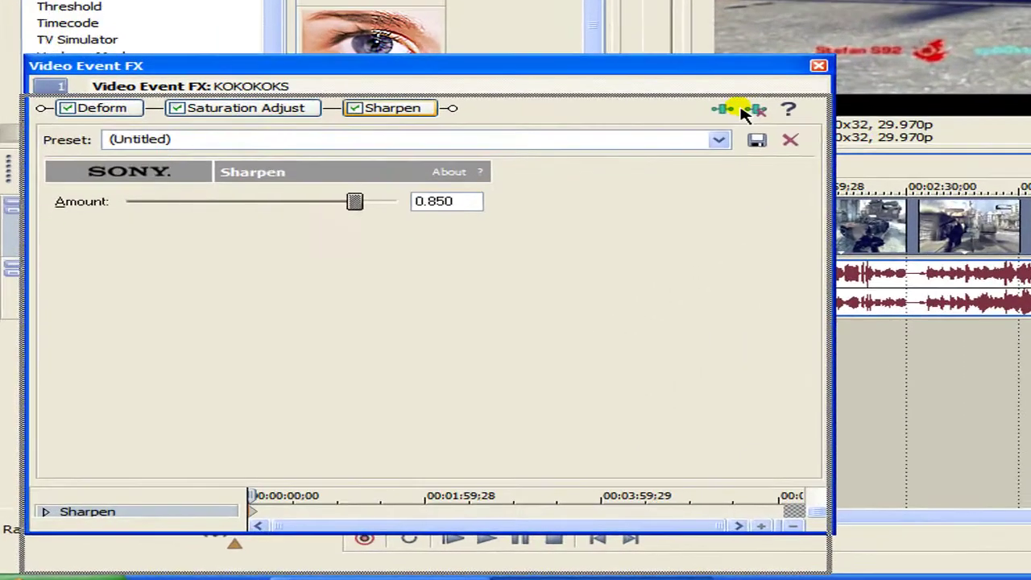
pyautogui.moveTo(738, 143); pyautogui.dragTo(778, 129)
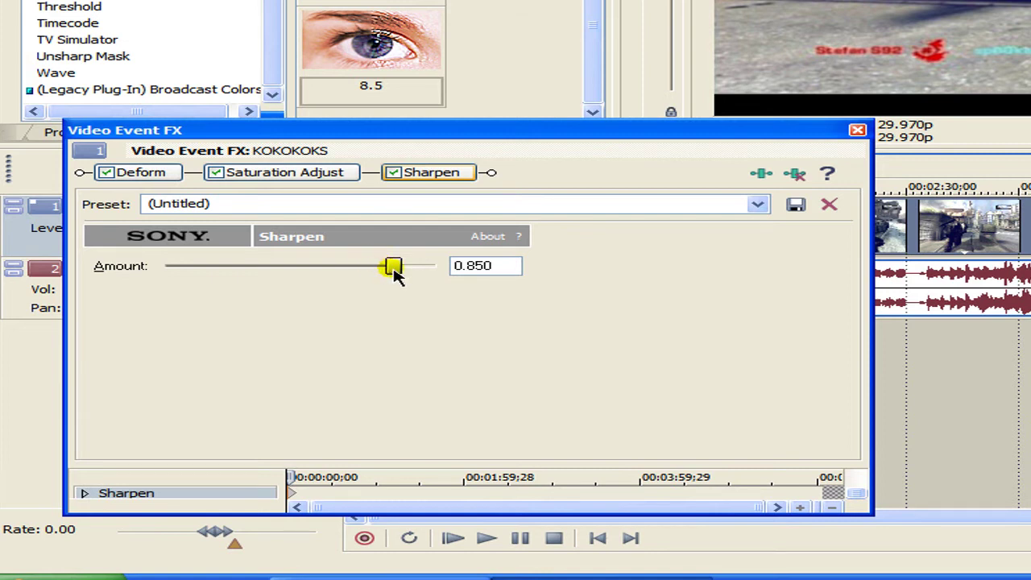
pyautogui.moveTo(394, 271)
pyautogui.mouseDown()
pyautogui.moveTo(301, 272)
pyautogui.moveTo(389, 270)
pyautogui.mouseUp()
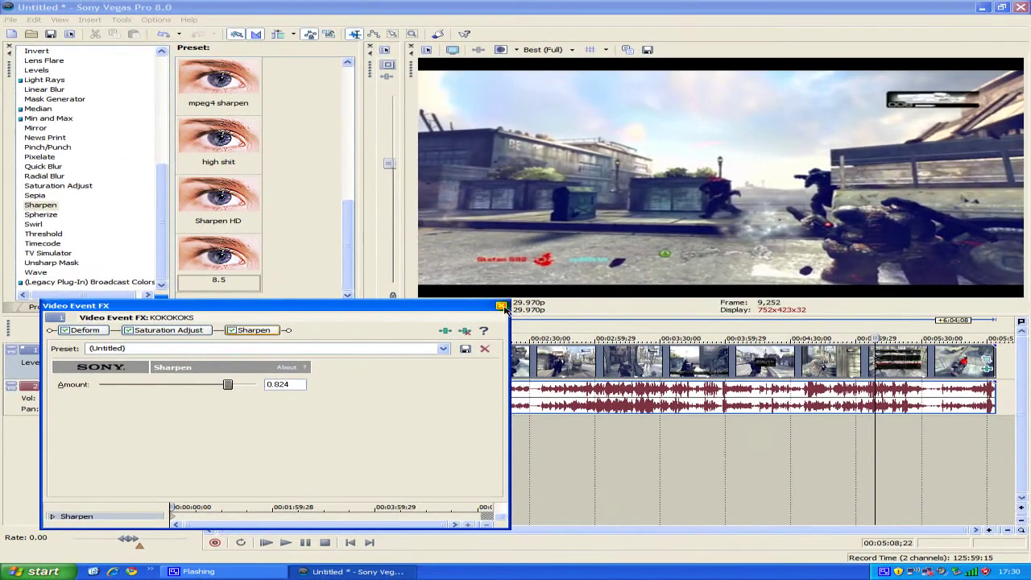
pyautogui.click(506, 303)
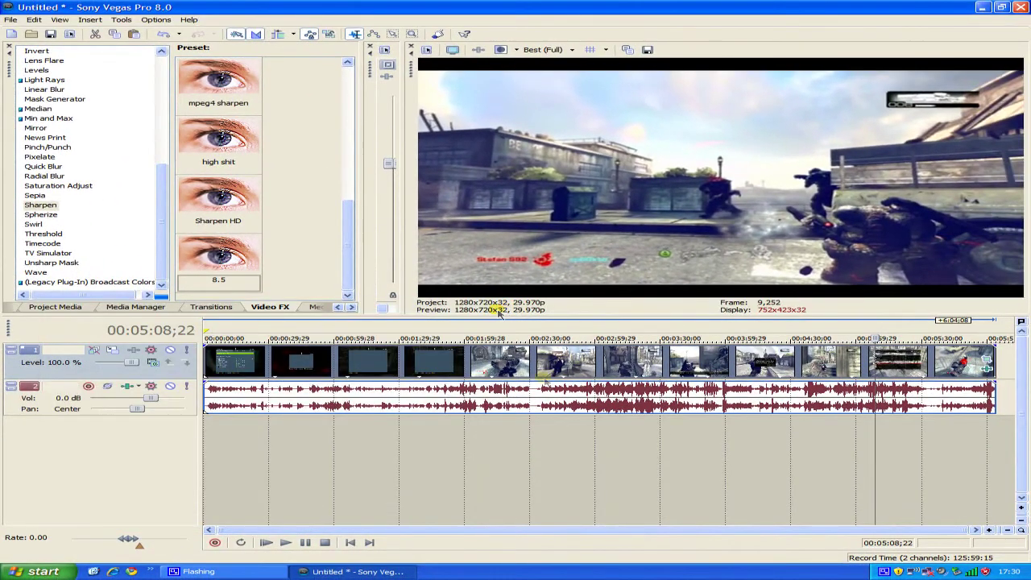
# With the playhead at 03:55;11, set up a render using the 4.8 Mbps HD 720-24p Video template
pyautogui.click(715, 471)
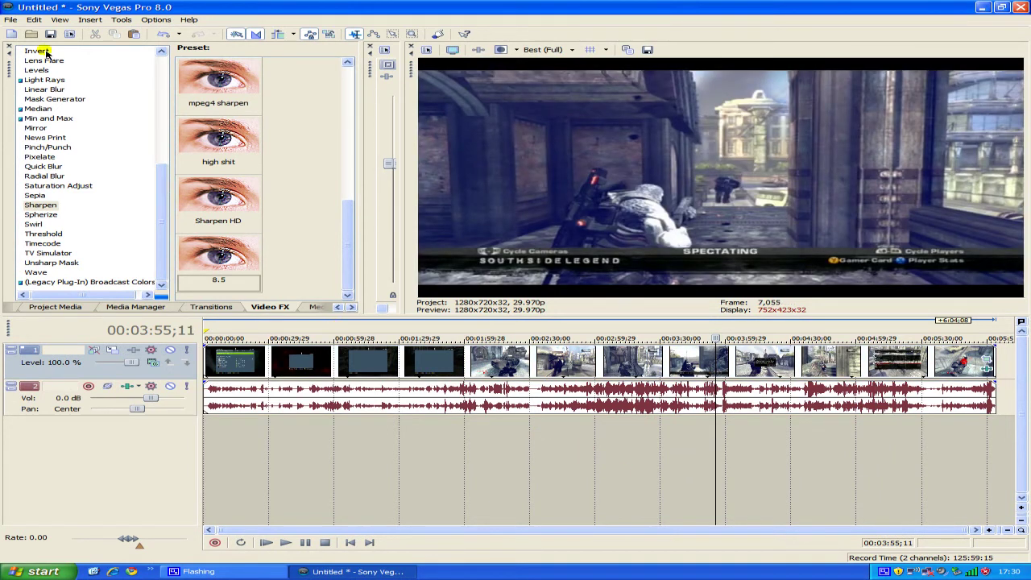
pyautogui.click(10, 19)
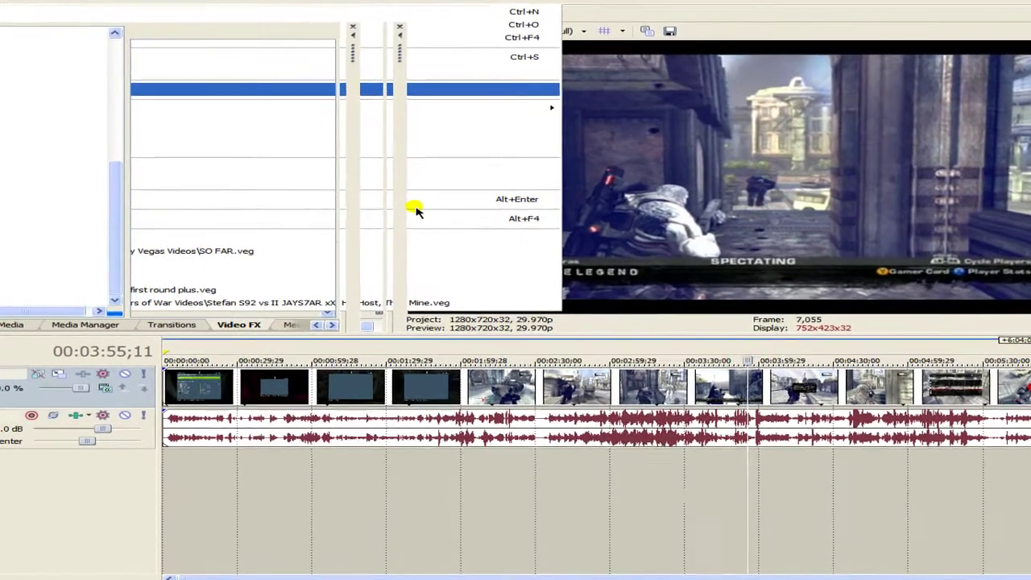
pyautogui.click(426, 207)
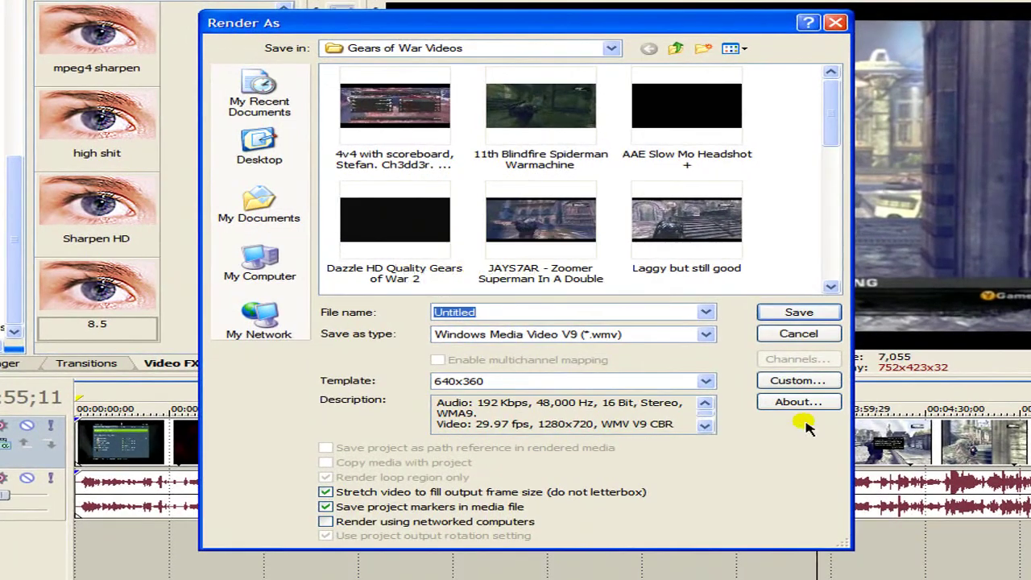
pyautogui.click(706, 381)
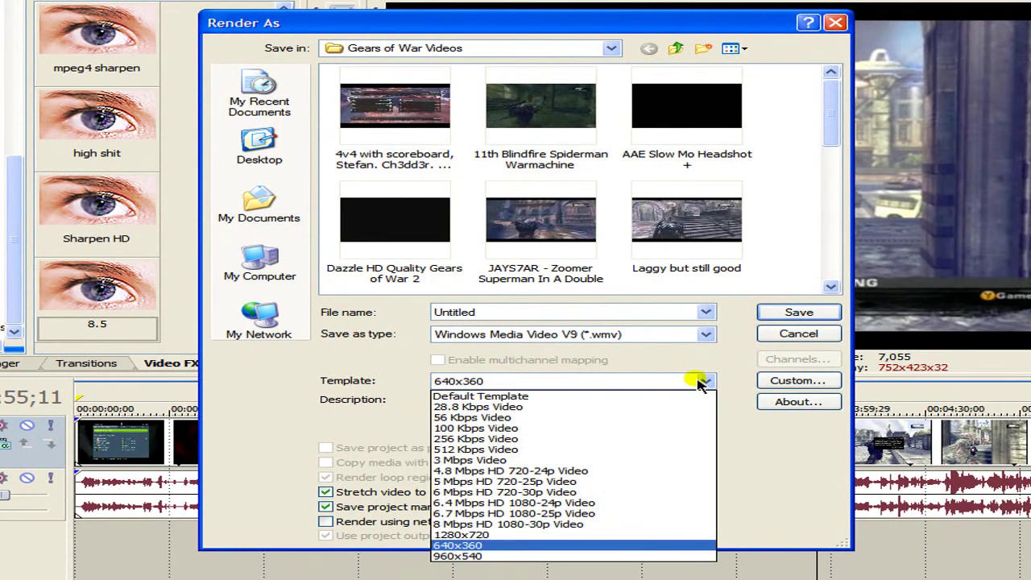
pyautogui.click(459, 472)
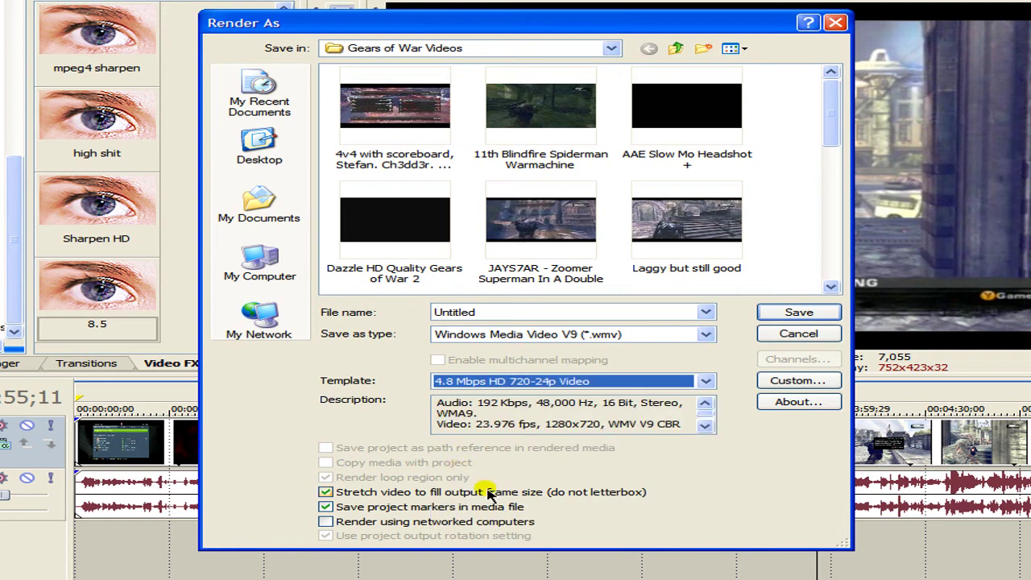
pyautogui.click(796, 381)
pyautogui.click(534, 175)
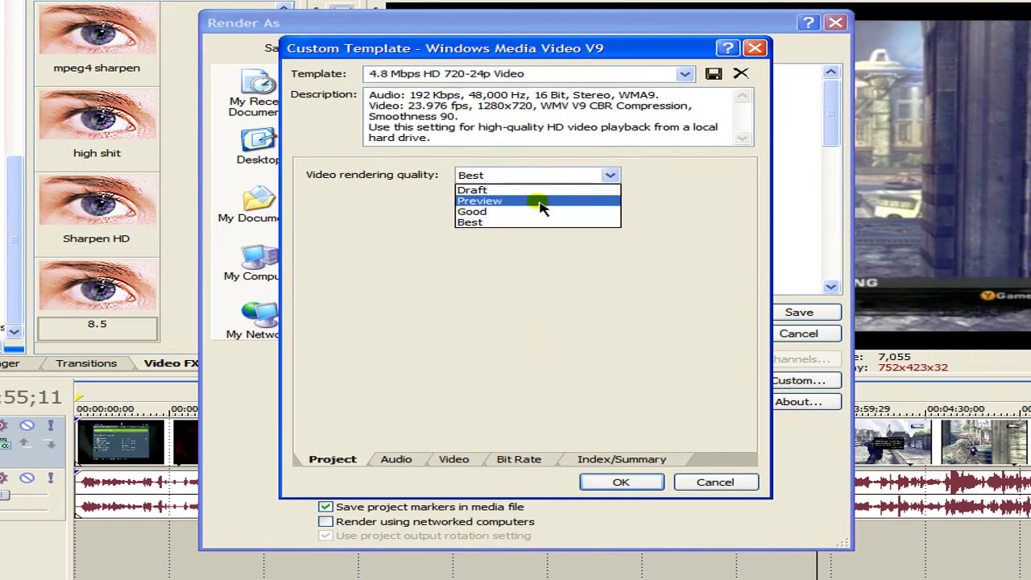
pyautogui.click(496, 224)
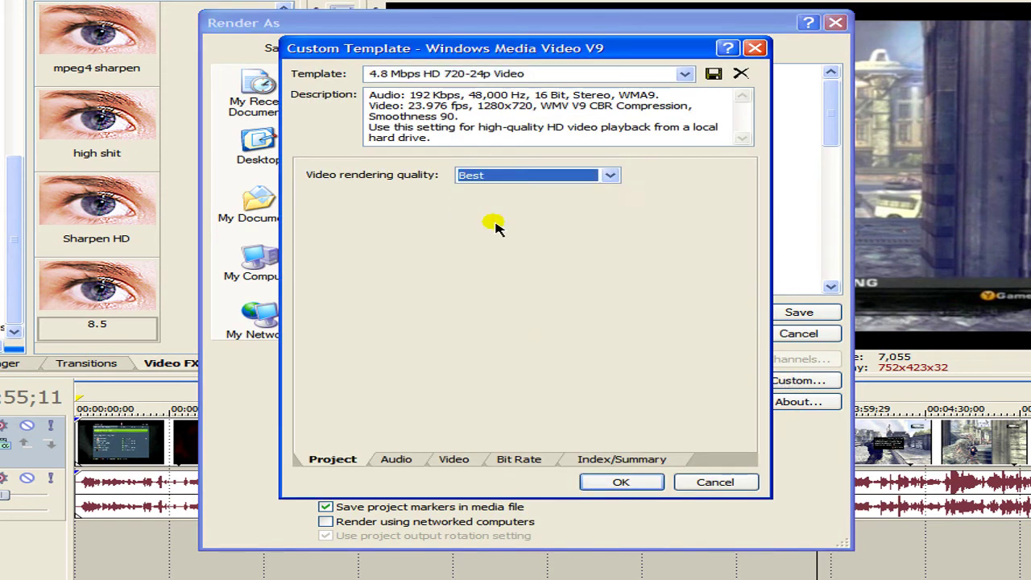
pyautogui.click(397, 459)
pyautogui.click(469, 461)
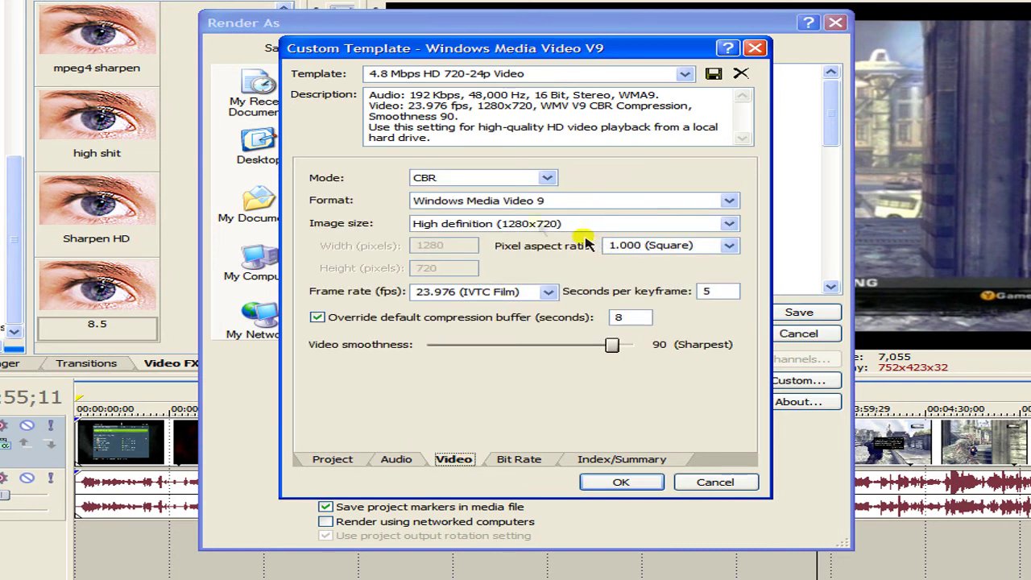
pyautogui.click(510, 225)
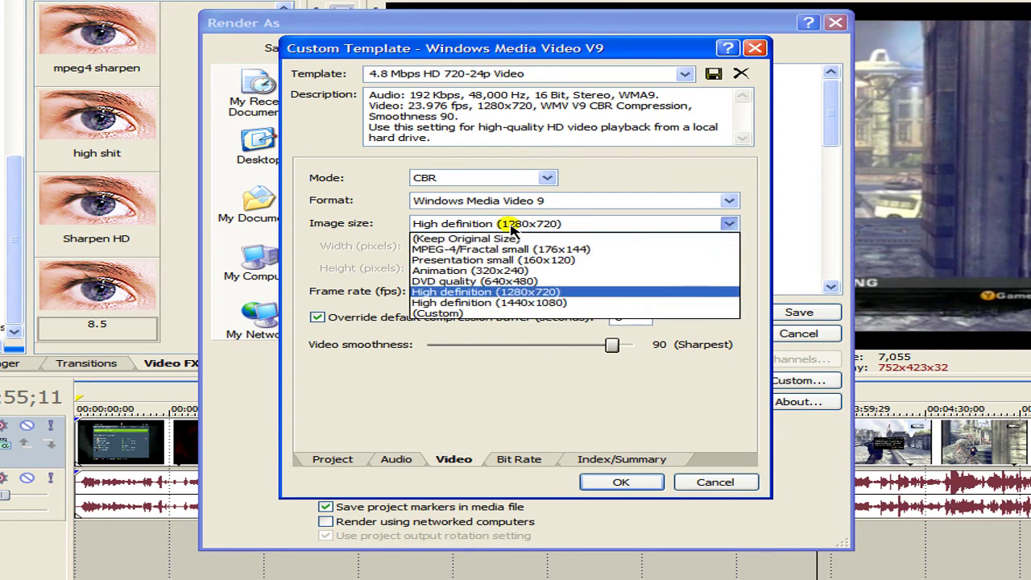
pyautogui.click(511, 293)
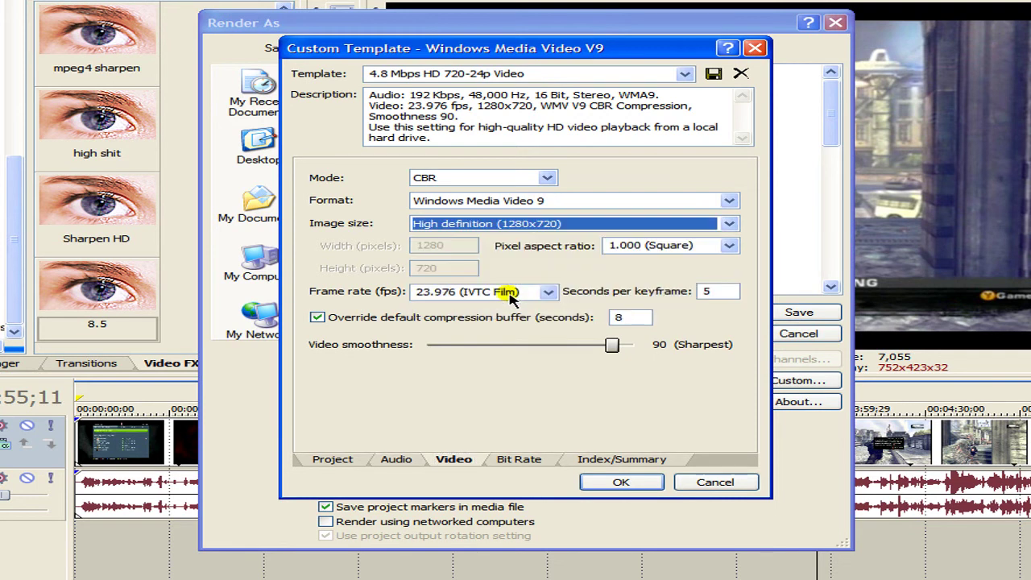
pyautogui.click(532, 460)
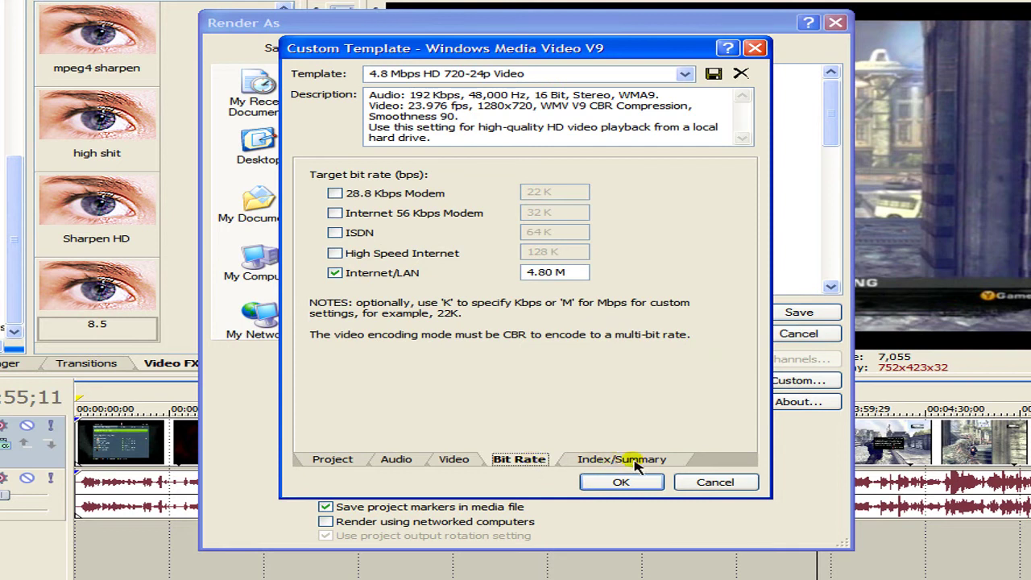
pyautogui.click(631, 461)
pyautogui.click(518, 460)
pyautogui.click(453, 460)
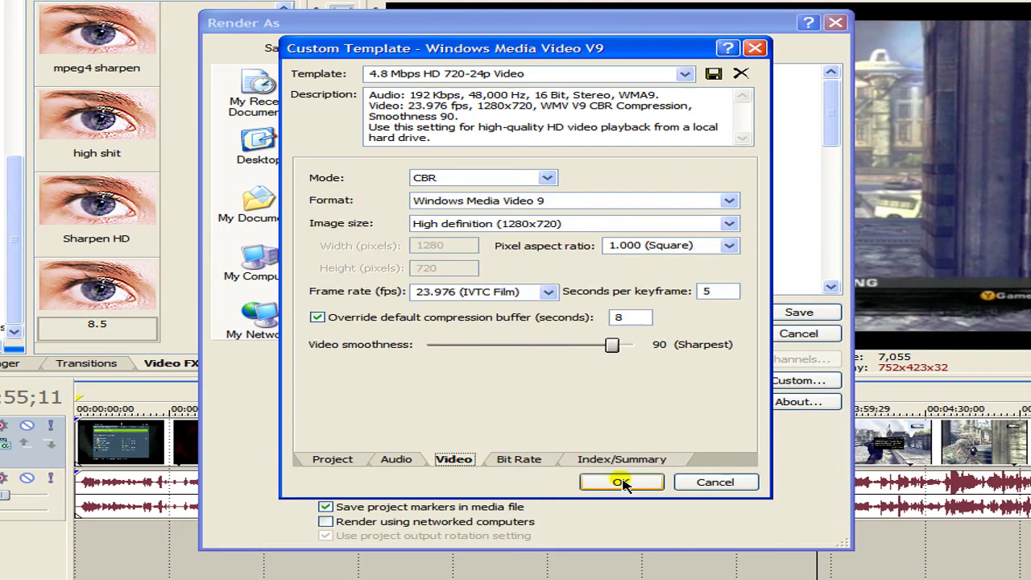
pyautogui.click(755, 48)
pyautogui.click(703, 382)
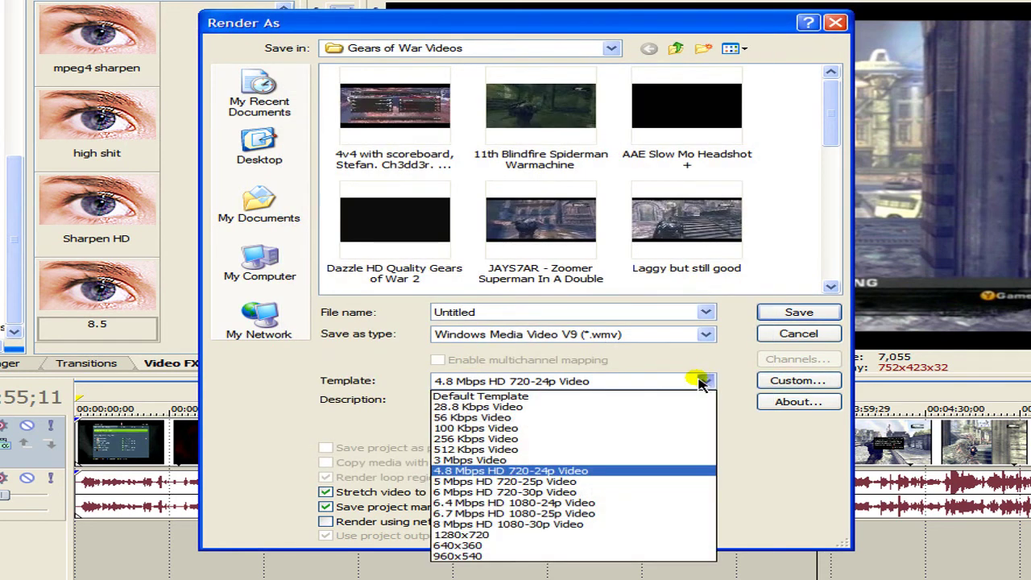
# Keep the 4.8 Mbps HD 720-24p Video template and open its custom video settings
pyautogui.click(626, 382)
pyautogui.click(689, 385)
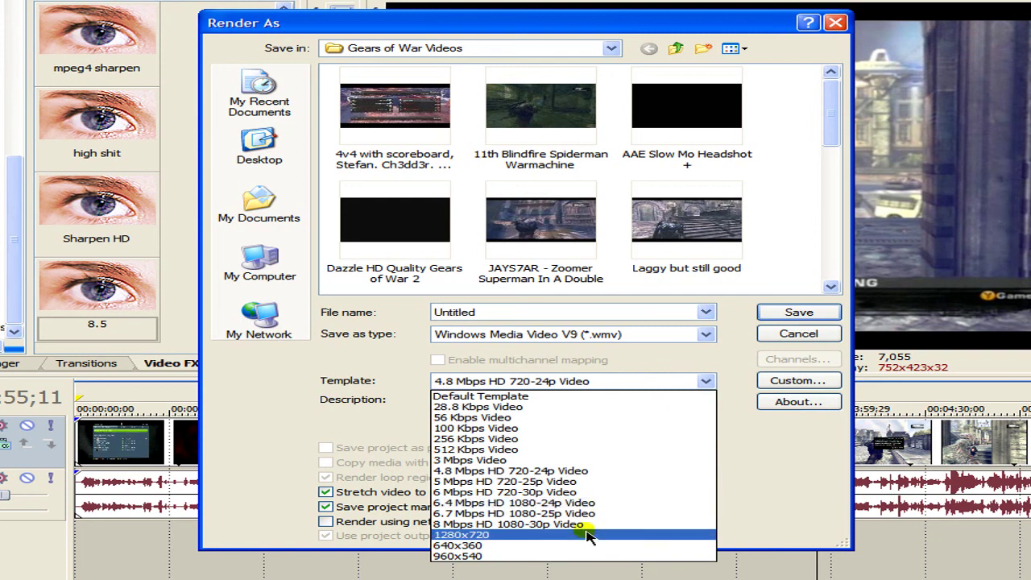
pyautogui.click(535, 472)
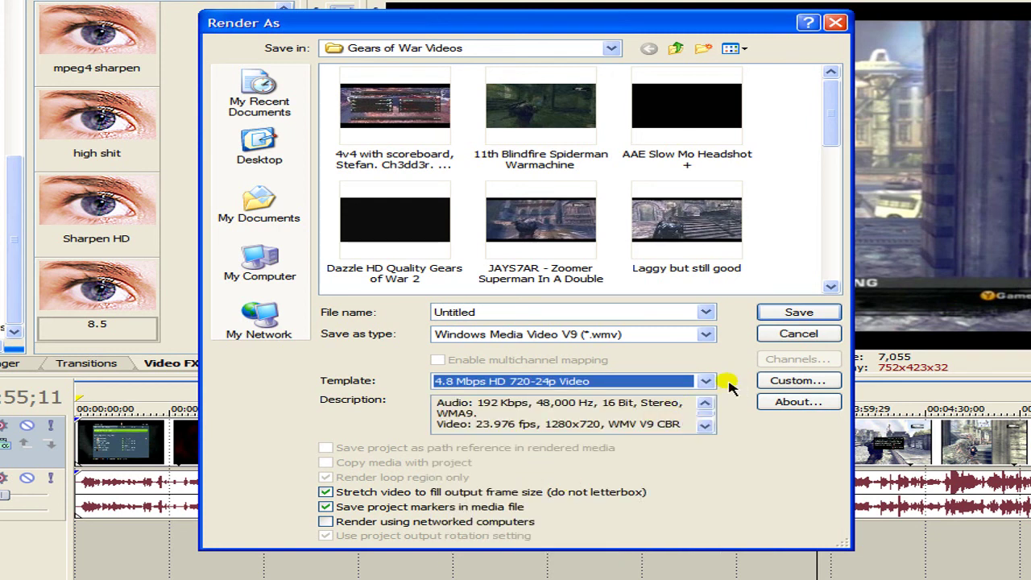
pyautogui.click(762, 380)
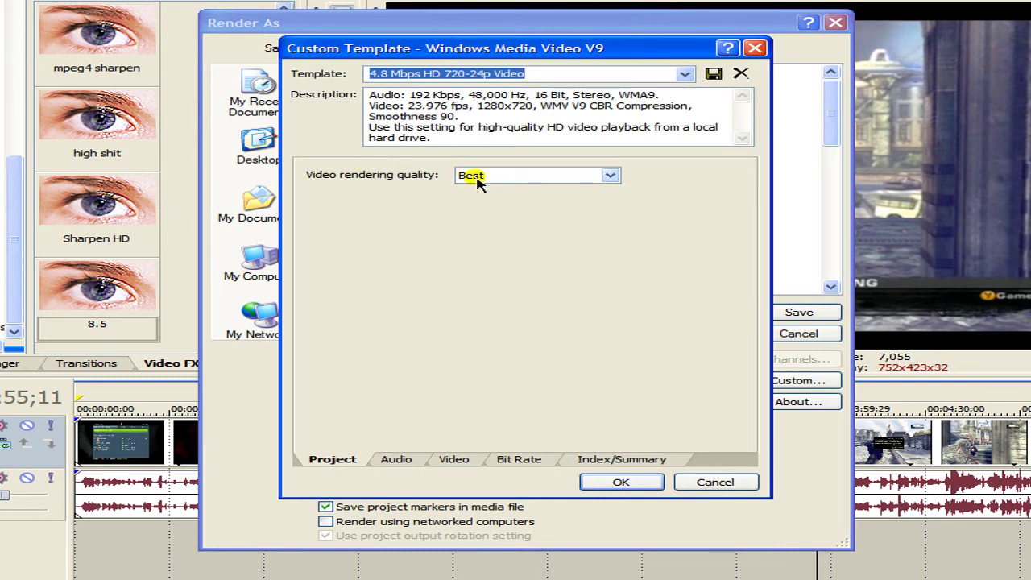
pyautogui.click(454, 460)
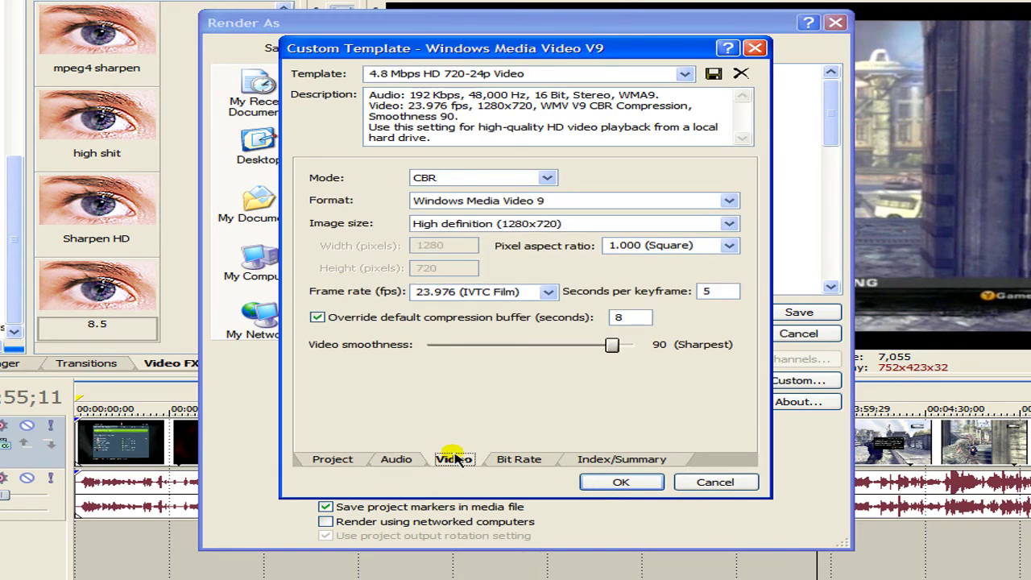
# Change the image size to Custom with width 960 and height 540
pyautogui.click(685, 74)
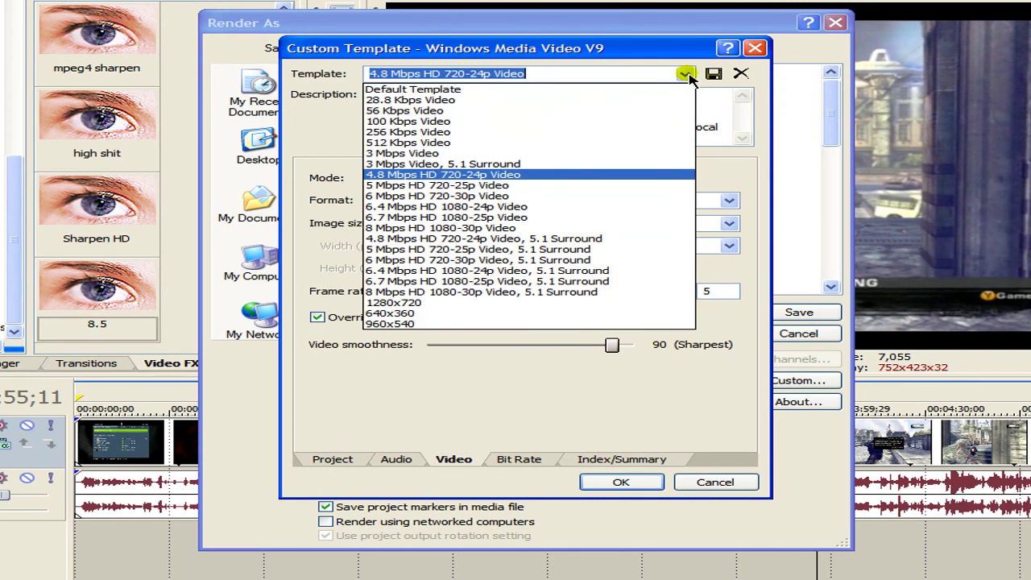
pyautogui.click(685, 74)
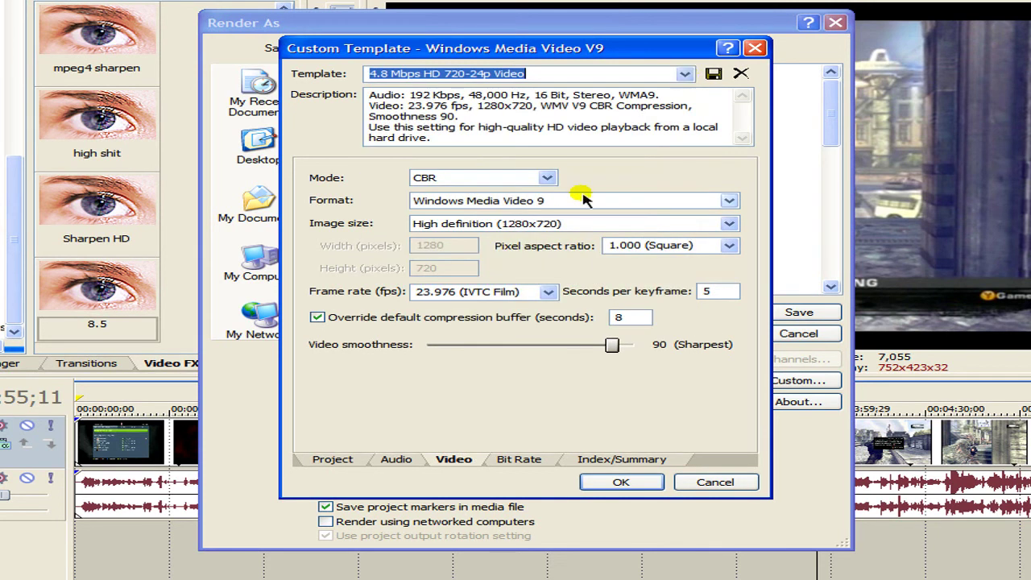
pyautogui.click(549, 227)
pyautogui.click(508, 313)
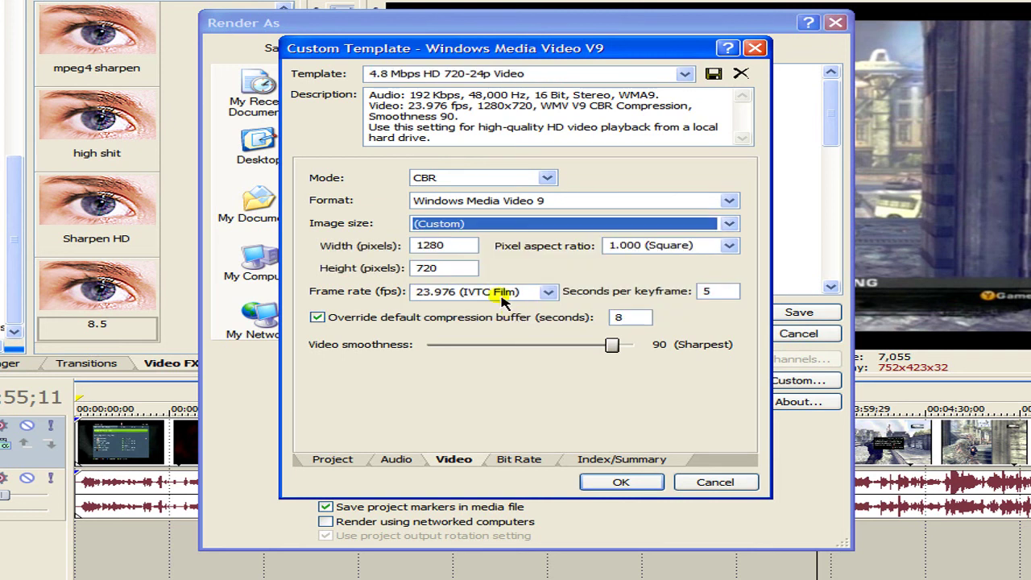
pyautogui.moveTo(448, 246); pyautogui.dragTo(401, 252)
pyautogui.write('9')
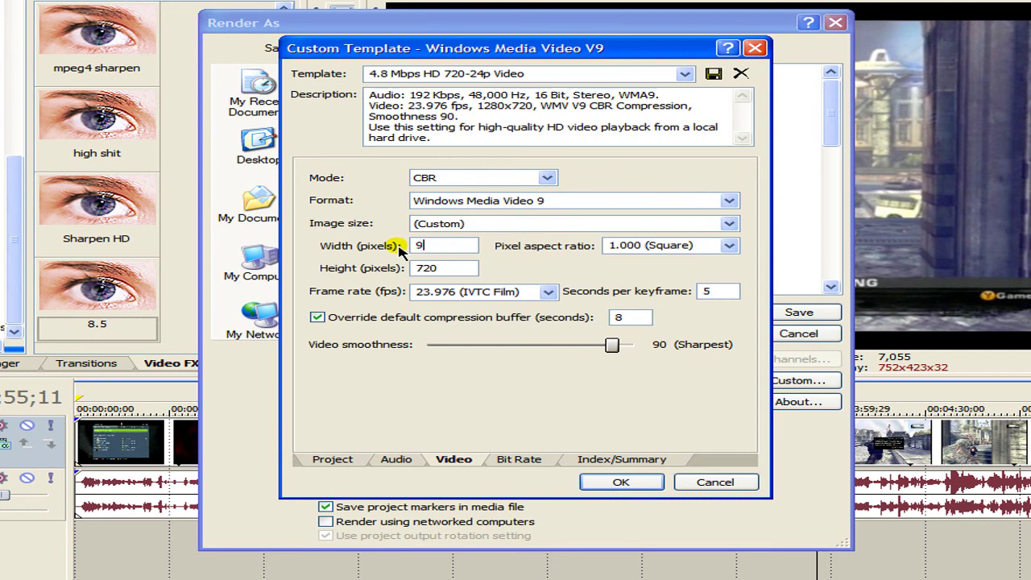
pyautogui.write('60')
pyautogui.moveTo(459, 269); pyautogui.dragTo(366, 266)
pyautogui.write('540')
# Name the custom template HIGH Q and save it
pyautogui.click(657, 74)
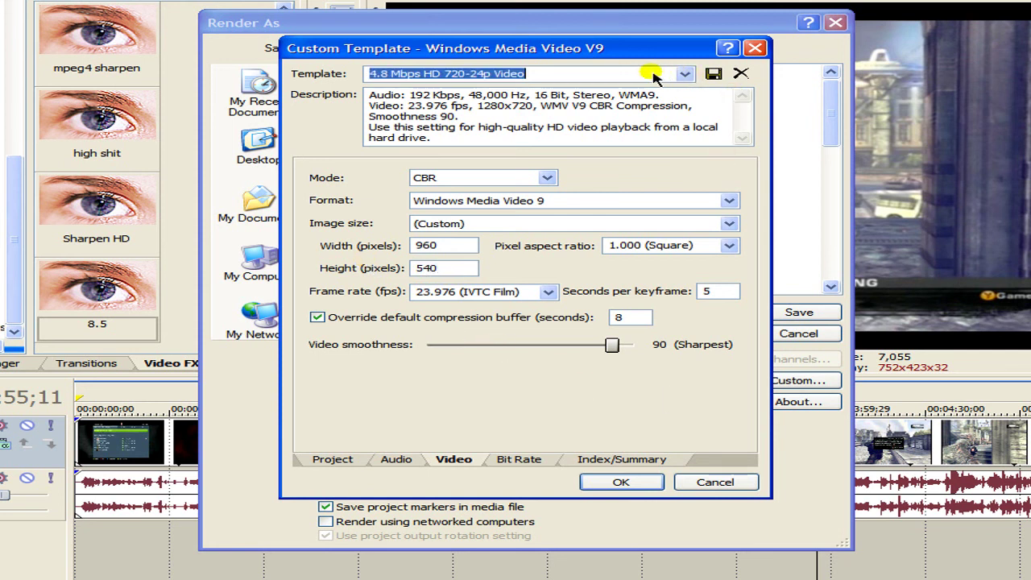
pyautogui.click(684, 74)
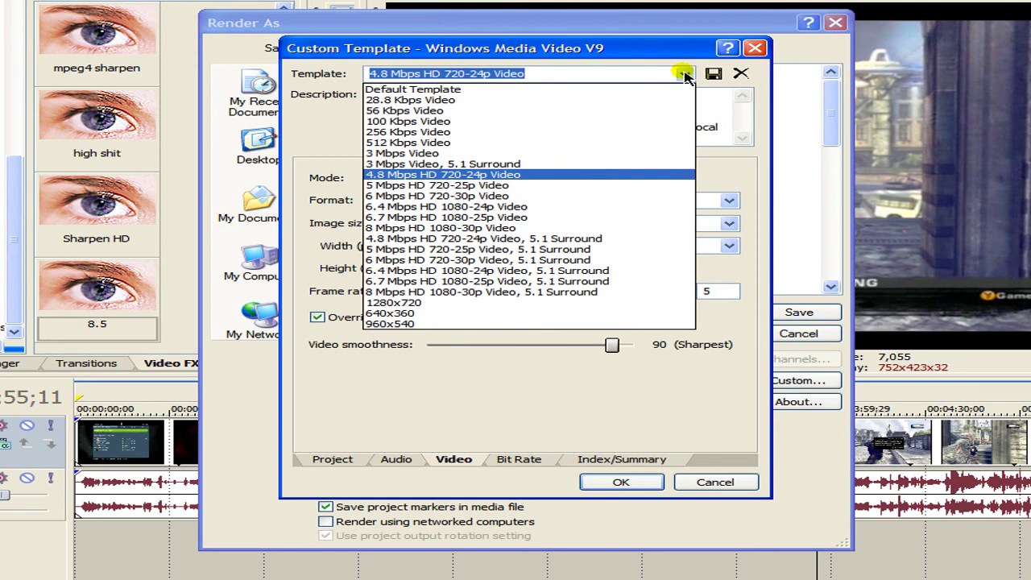
pyautogui.click(684, 74)
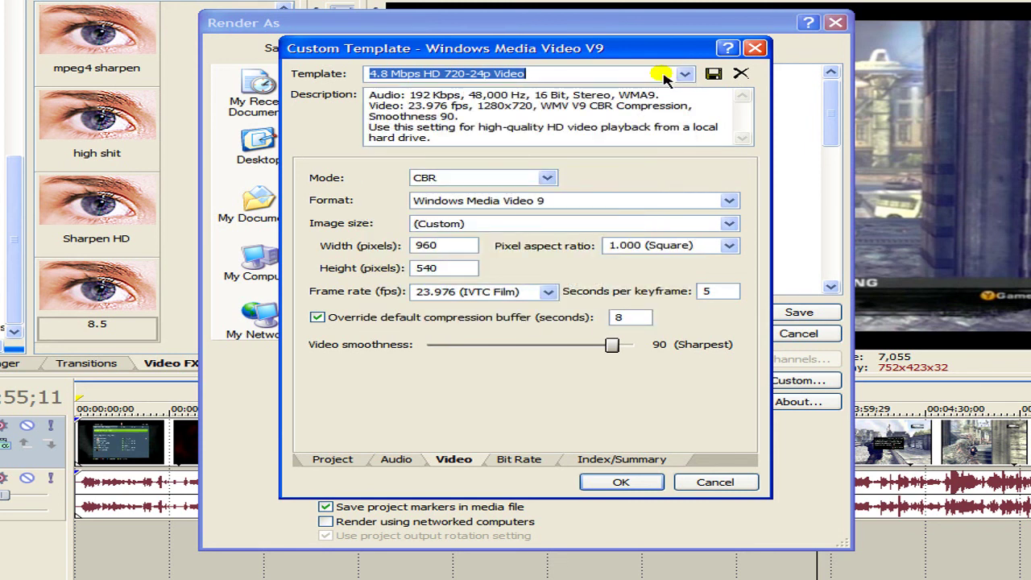
pyautogui.write('HIGH Q')
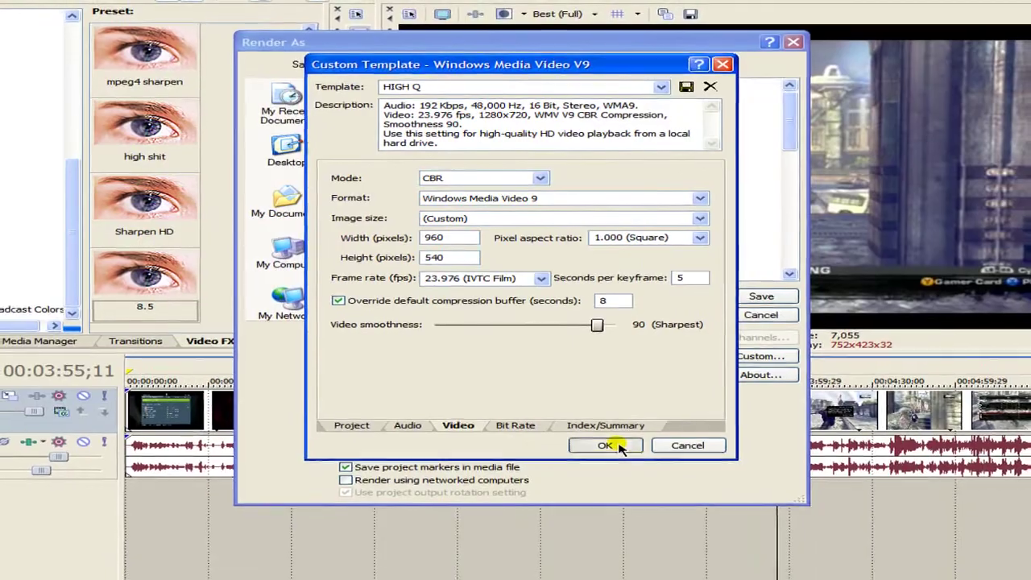
pyautogui.click(606, 446)
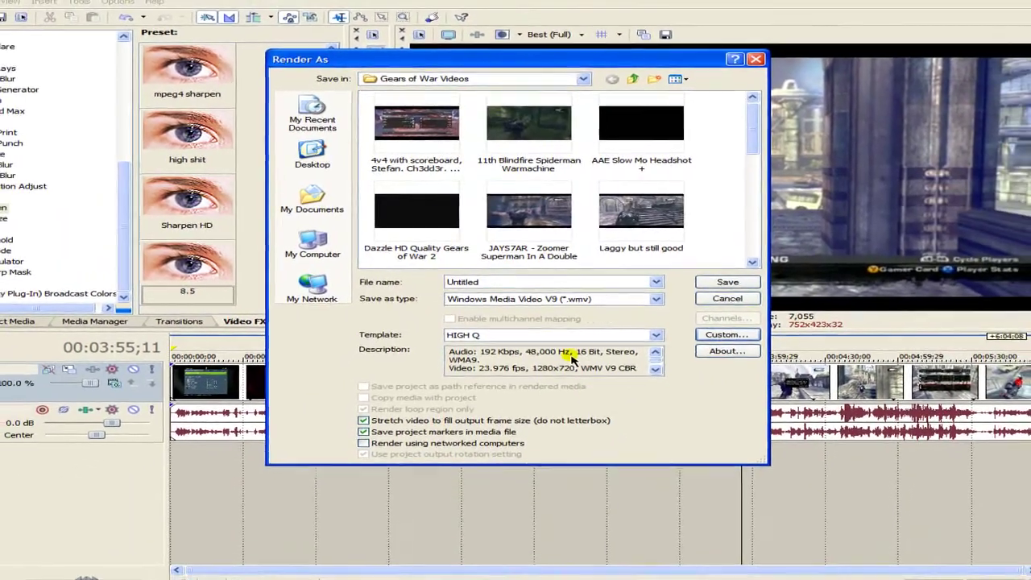